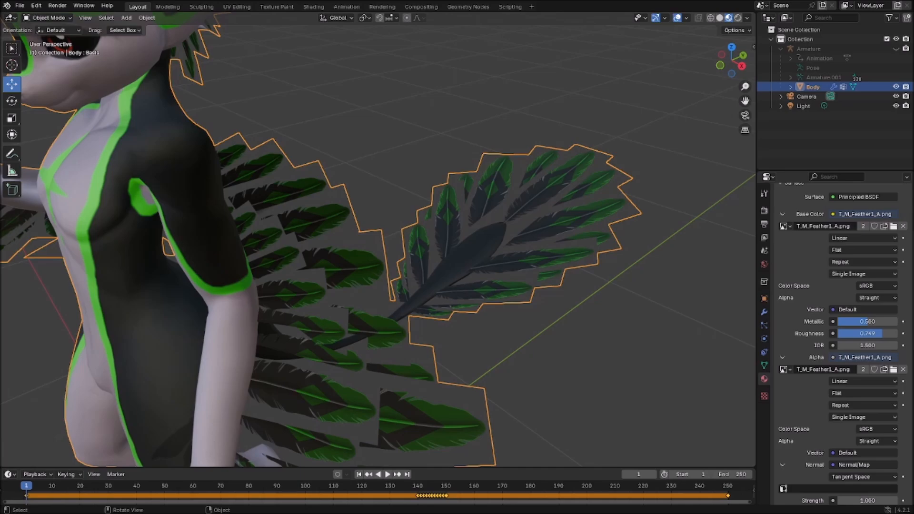
In the Shading workspace, disconnect the feather texture's alpha from the Principled BSDF of M_Feather_A_1.001.
{"action": "mouse_move", "coordinate": [381, 248]}
{"action": "middle_mouse_down"}
{"action": "mouse_move", "coordinate": [393, 231]}
{"action": "mouse_move", "coordinate": [374, 255]}
{"action": "middle_mouse_up"}
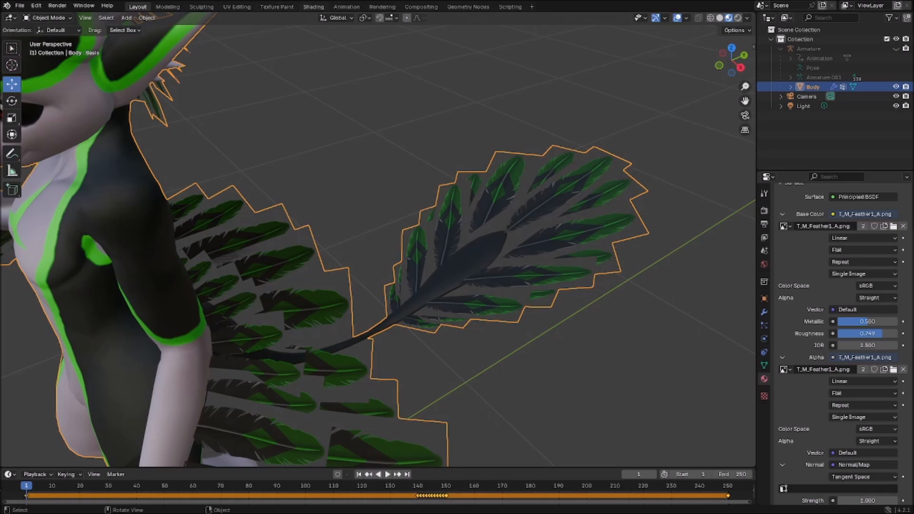
{"action": "left_click", "coordinate": [313, 7]}
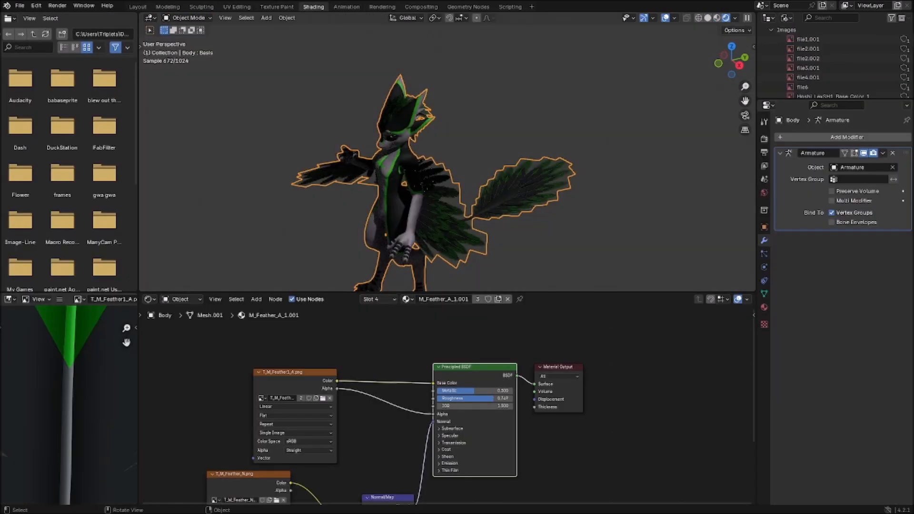
{"action": "middle_click_drag", "start_coordinate": [387, 285], "coordinate": [411, 279]}
{"action": "scroll", "coordinate": [408, 281], "scroll_direction": "up", "scroll_amount": 3}
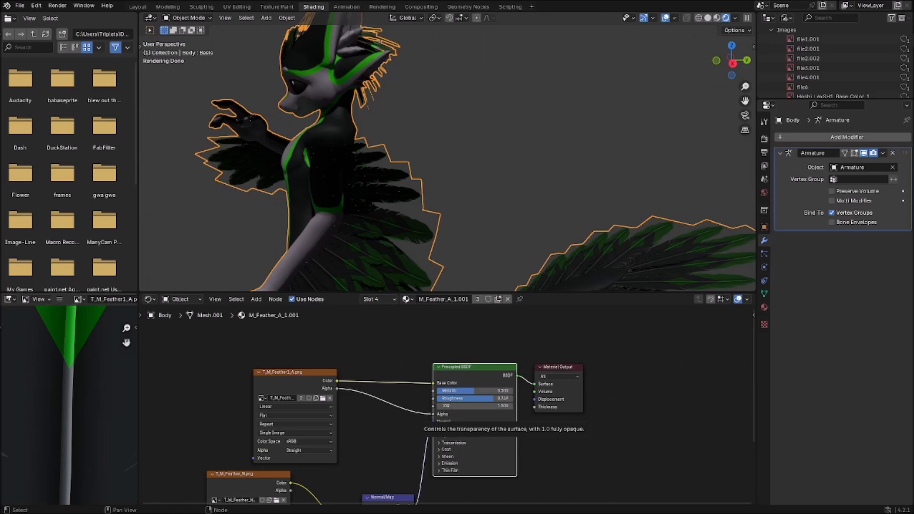
{"action": "left_click_drag", "start_coordinate": [433, 414], "coordinate": [410, 333]}
{"action": "middle_click_drag", "start_coordinate": [415, 266], "coordinate": [409, 269]}
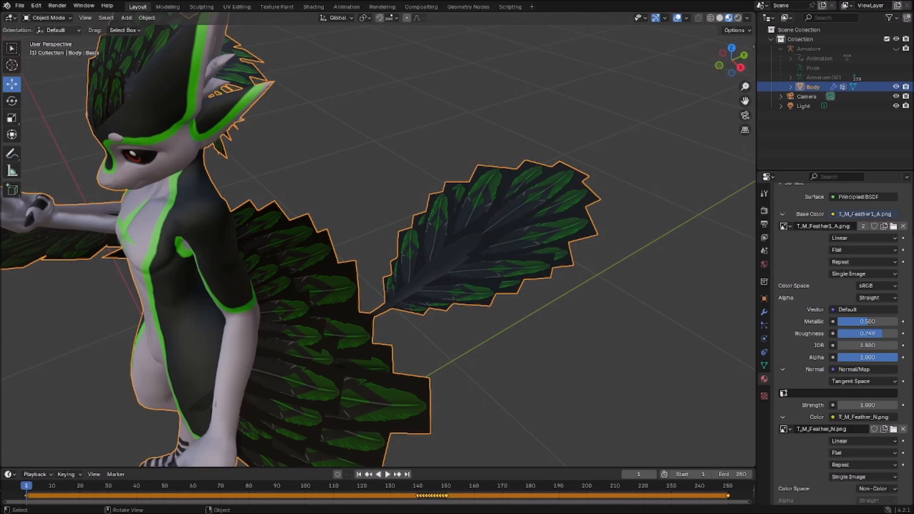
In Edit Mode, select all faces using the material M_Feather_A_1.001 and separate the selection from the body into its own object.
{"action": "left_click", "coordinate": [47, 18]}
{"action": "left_click", "coordinate": [48, 39]}
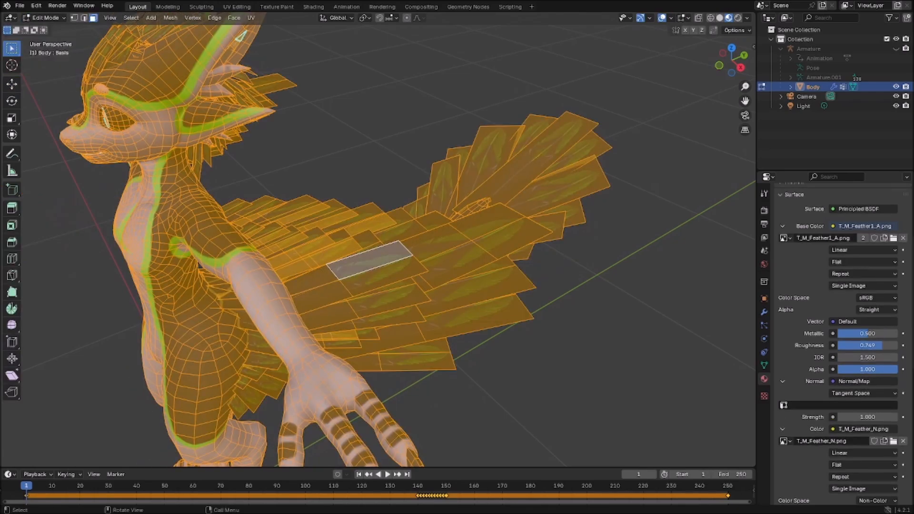
{"action": "key", "text": "alt+a"}
{"action": "left_click", "coordinate": [344, 248]}
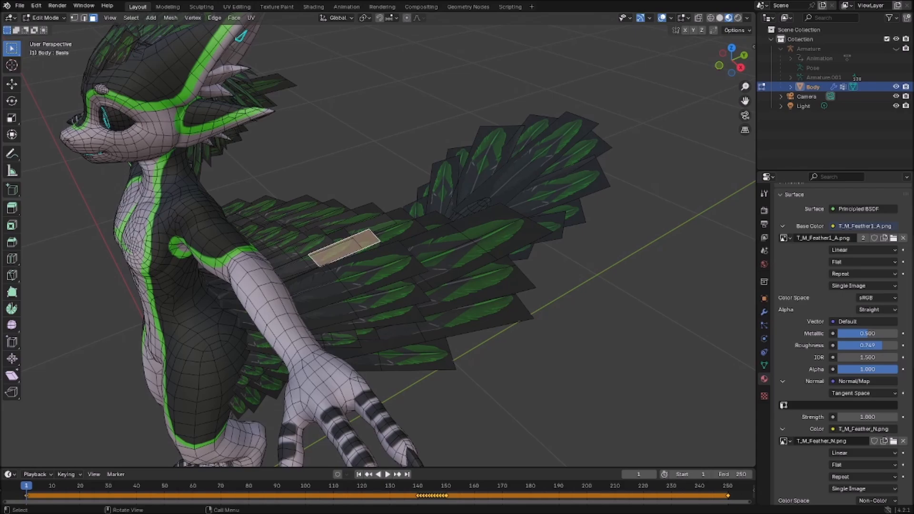
{"action": "left_click", "coordinate": [131, 18]}
{"action": "scroll", "coordinate": [843, 333], "scroll_direction": "up", "scroll_amount": 5}
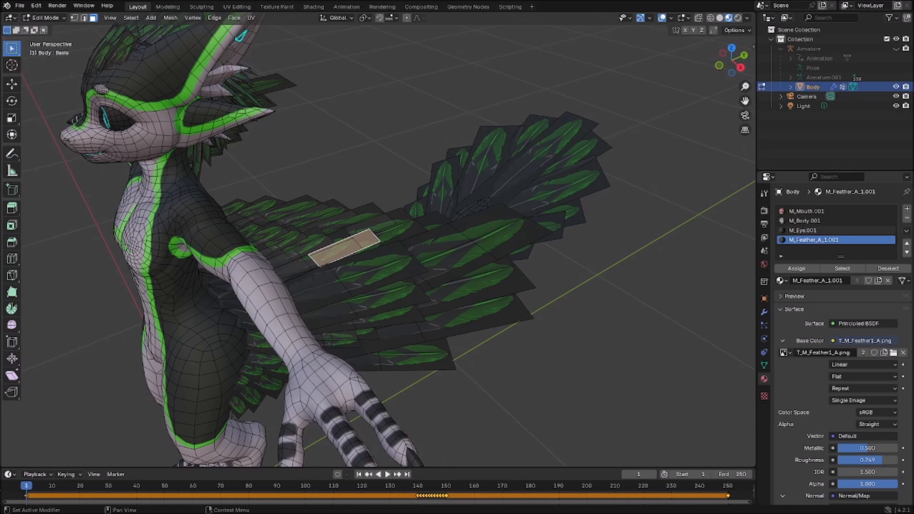
{"action": "left_click", "coordinate": [842, 269]}
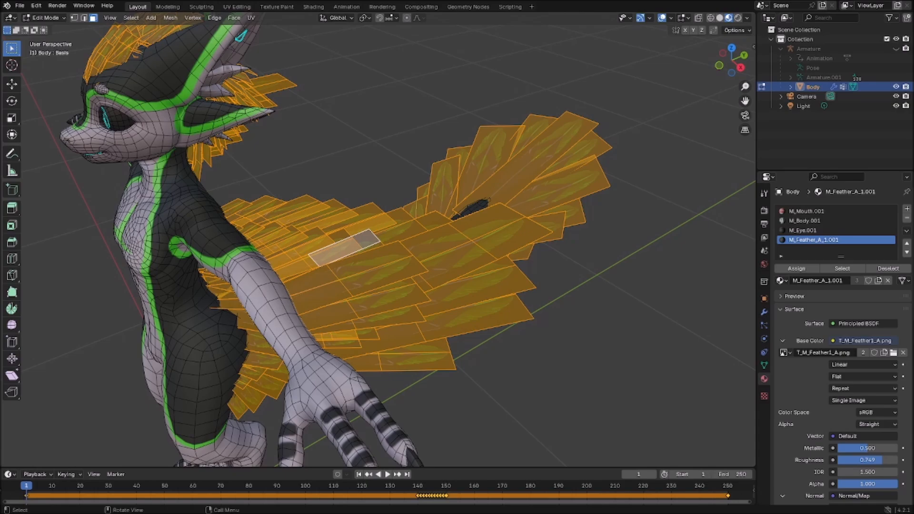
{"action": "right_click", "coordinate": [400, 257]}
{"action": "mouse_move", "coordinate": [429, 416]}
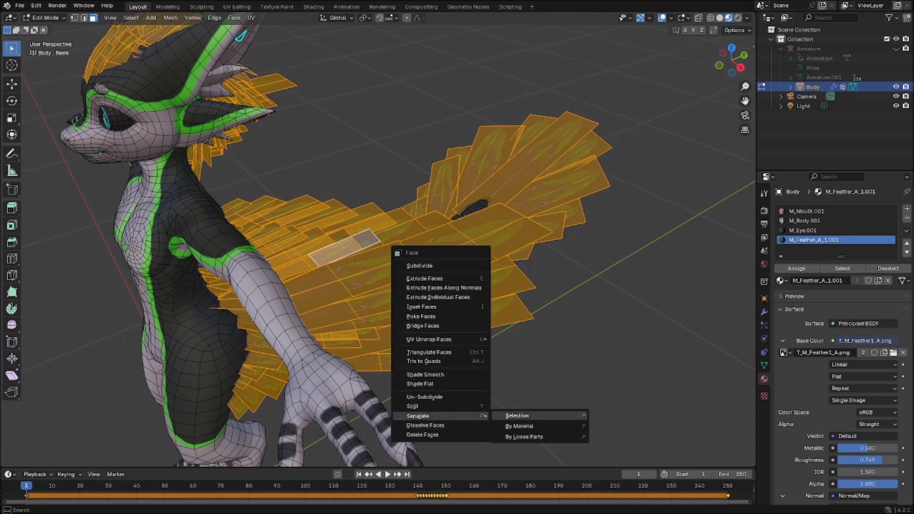
{"action": "left_click", "coordinate": [519, 416]}
Return to Object Mode, make Body.001 active, hide Body, and switch the feather mesh to Weight Paint mode.
{"action": "left_click", "coordinate": [45, 18]}
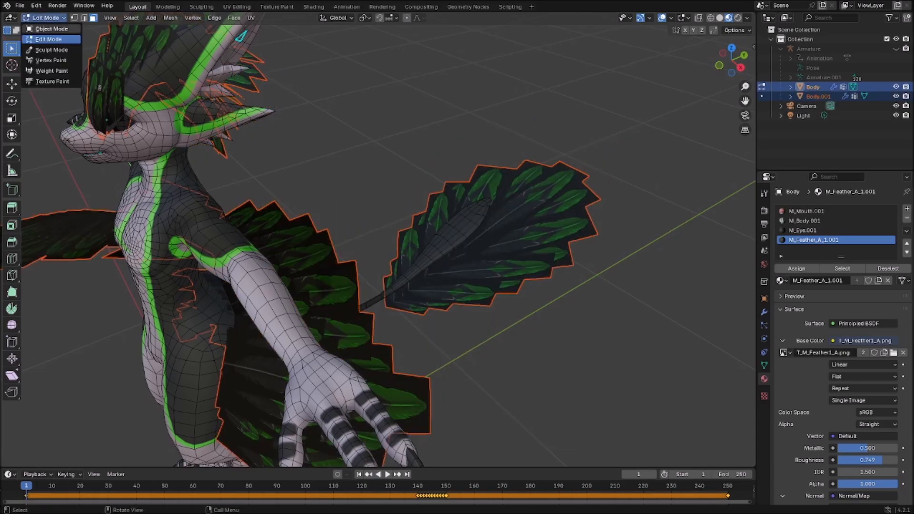
{"action": "left_click", "coordinate": [45, 24]}
{"action": "left_click", "coordinate": [819, 96]}
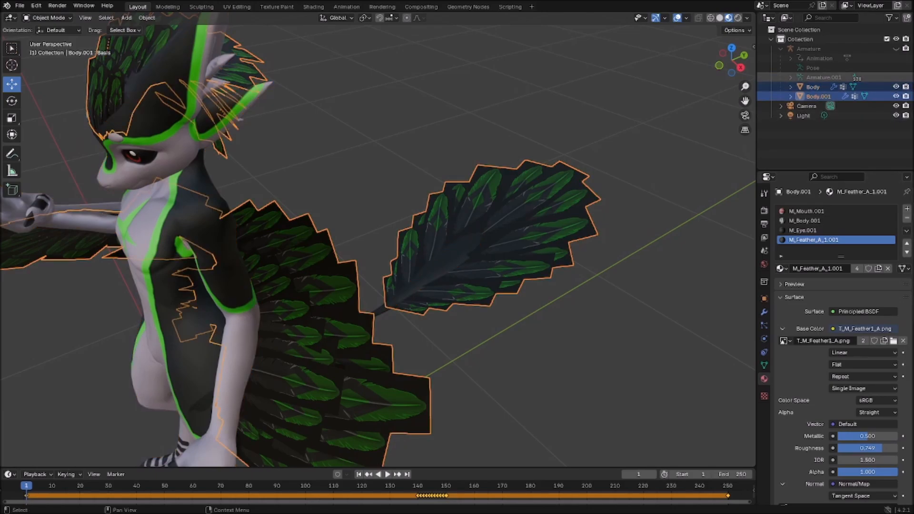
{"action": "left_click", "coordinate": [896, 87]}
{"action": "left_click", "coordinate": [46, 17]}
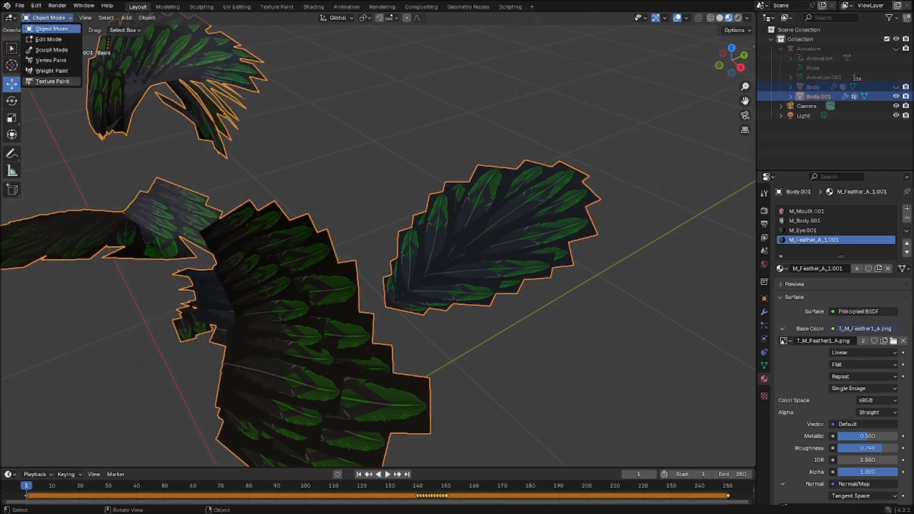
{"action": "left_click", "coordinate": [45, 70]}
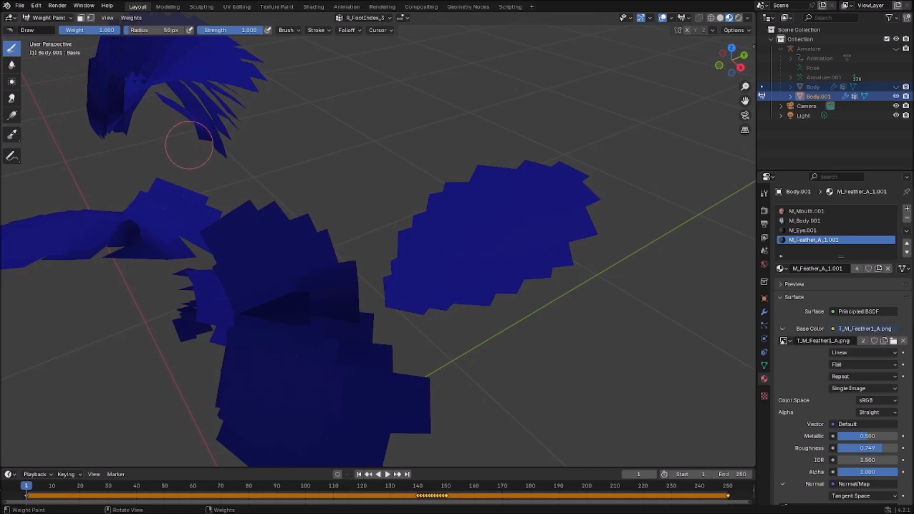
Delete all shape keys from the separated feather mesh Body.001.
{"action": "left_click", "coordinate": [764, 365]}
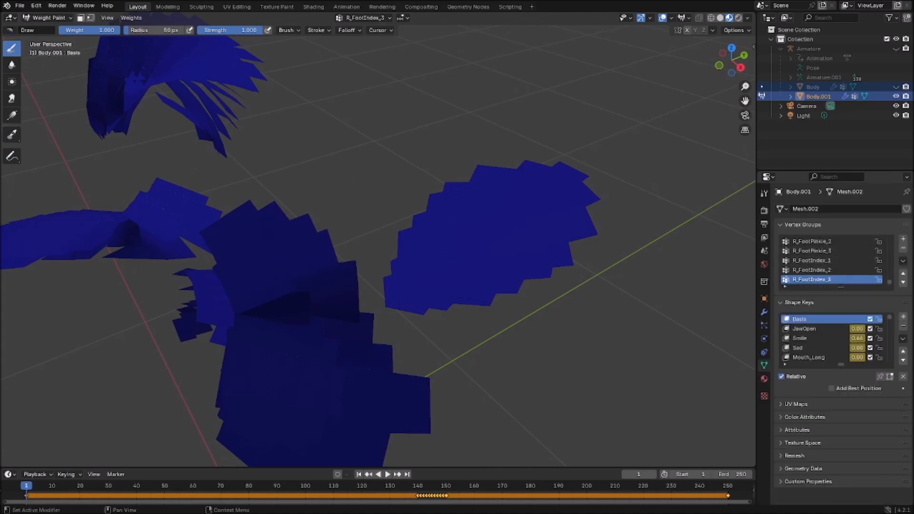
{"action": "left_click", "coordinate": [903, 339]}
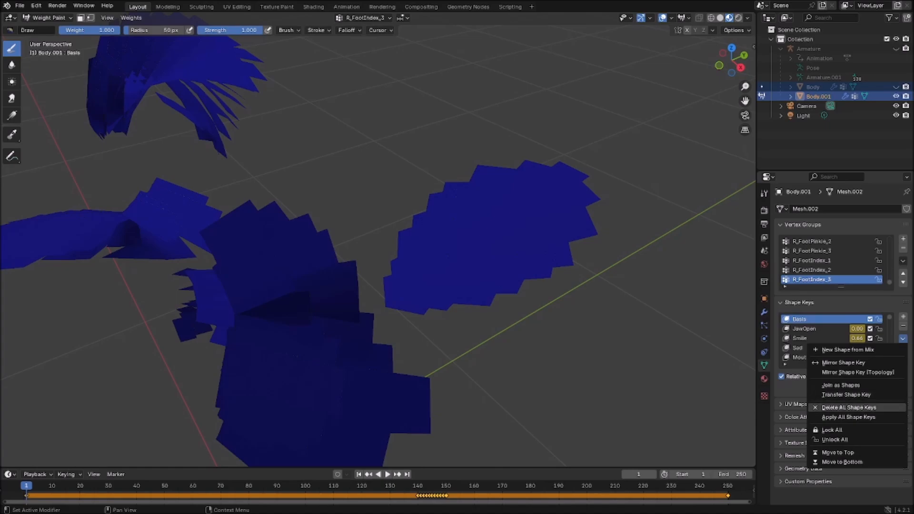
{"action": "left_click", "coordinate": [834, 408]}
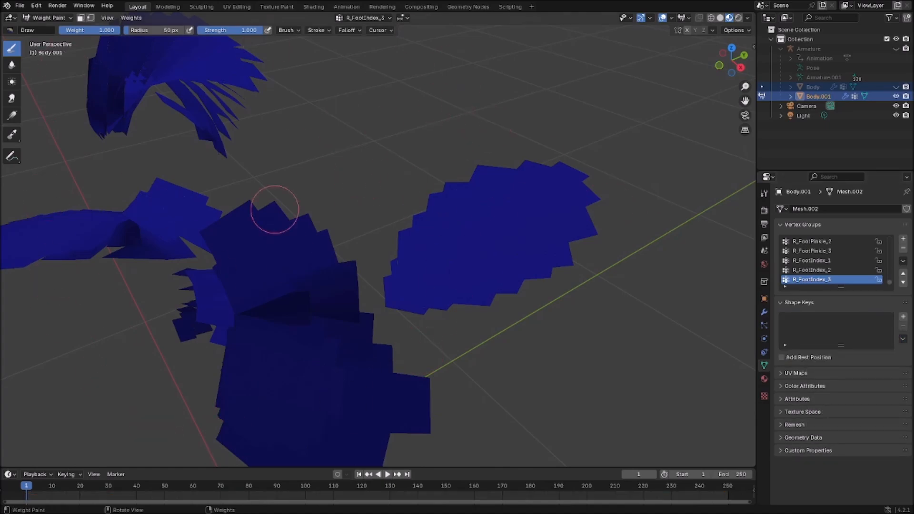
{"action": "mouse_move", "coordinate": [237, 260]}
{"action": "middle_mouse_down"}
{"action": "mouse_move", "coordinate": [219, 281]}
{"action": "mouse_move", "coordinate": [248, 263]}
{"action": "middle_mouse_up"}
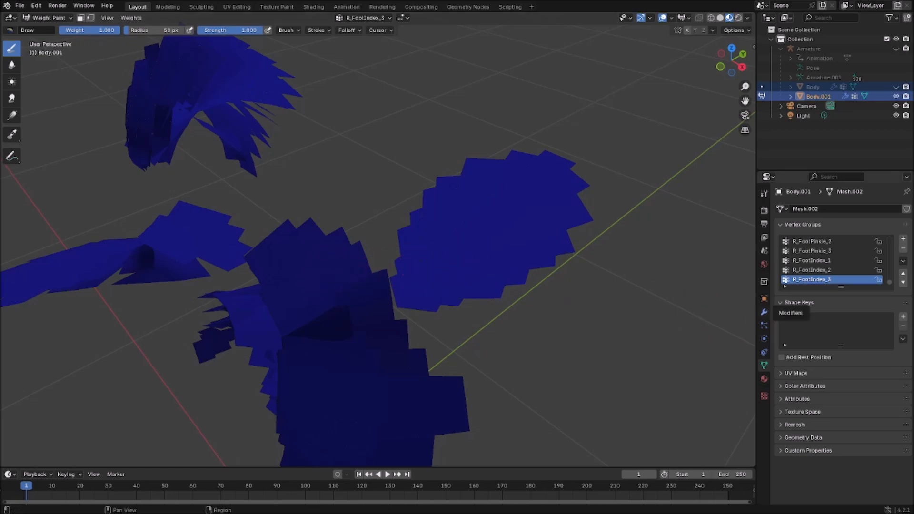
Add a vertex group named alphafix to Body.001 and return to the object's modifiers.
{"action": "left_click", "coordinate": [765, 313]}
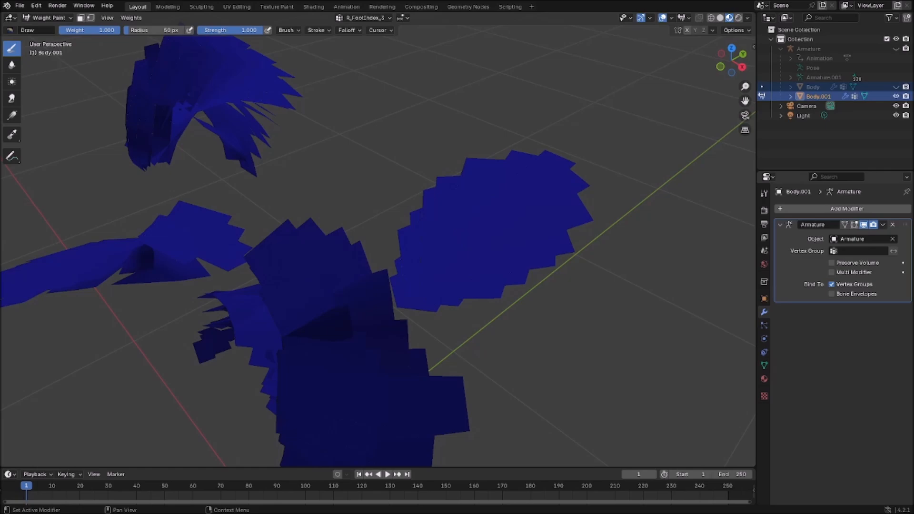
{"action": "left_click", "coordinate": [765, 365]}
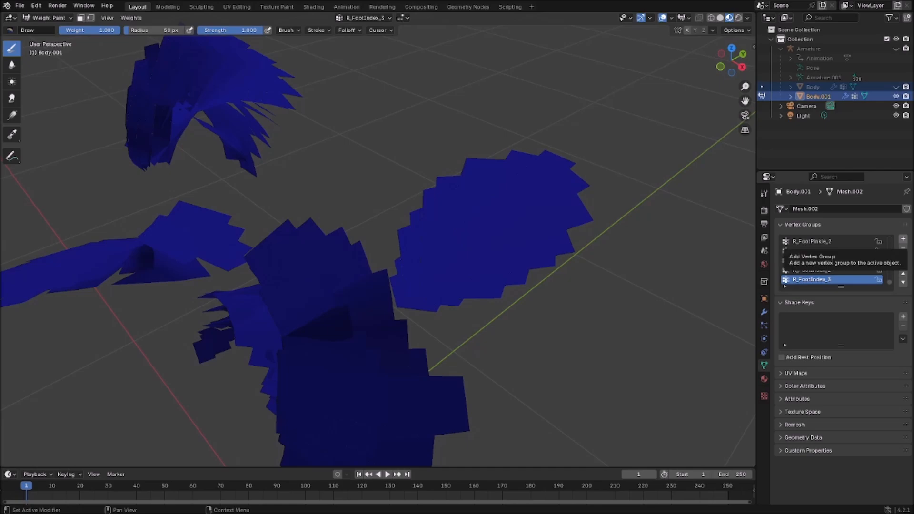
{"action": "left_click", "coordinate": [904, 240]}
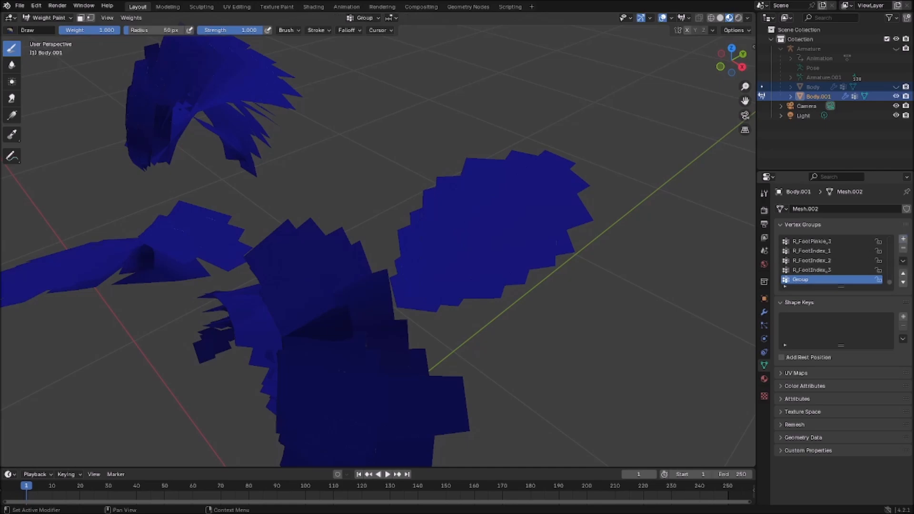
{"action": "double_click", "coordinate": [803, 279]}
{"action": "type", "text": "alphafix"}
{"action": "key", "text": "Return"}
{"action": "left_click", "coordinate": [764, 312]}
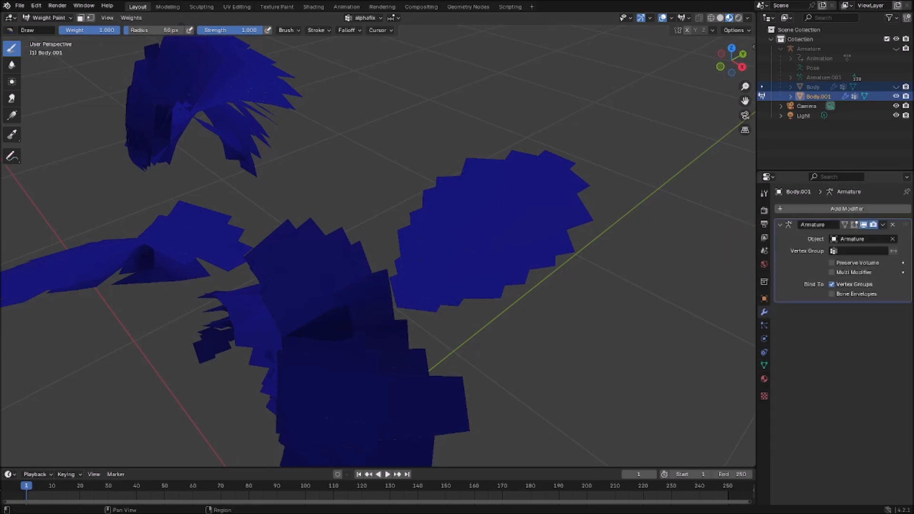
{"action": "left_click", "coordinate": [819, 209]}
{"action": "mouse_move", "coordinate": [810, 209]}
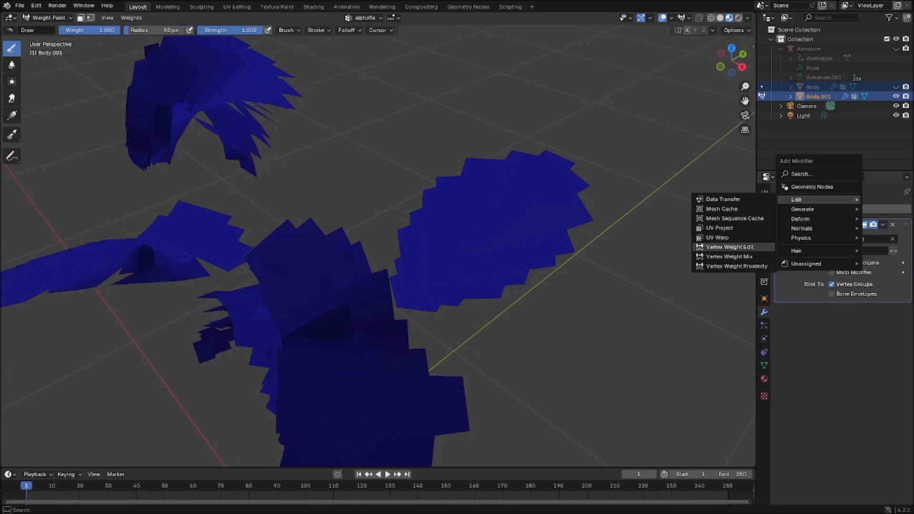
{"action": "left_click", "coordinate": [730, 247]}
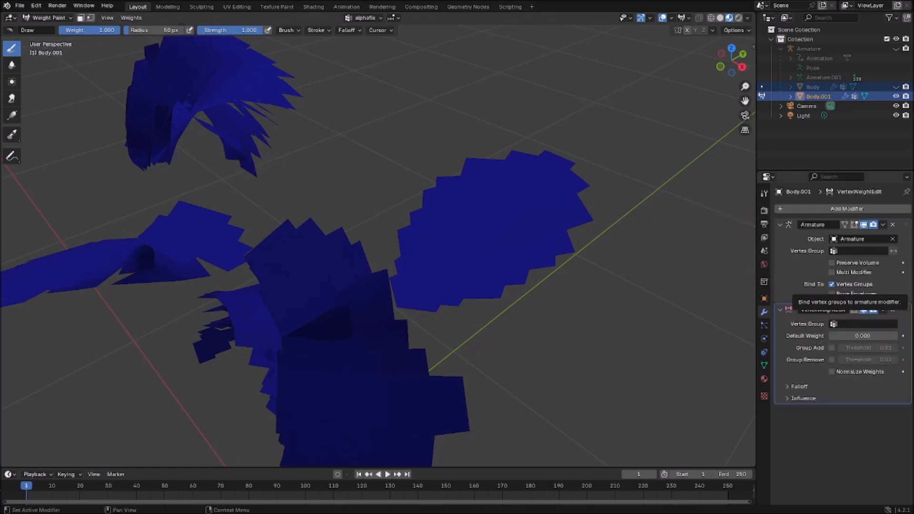
{"action": "key", "text": "ctrl+z"}
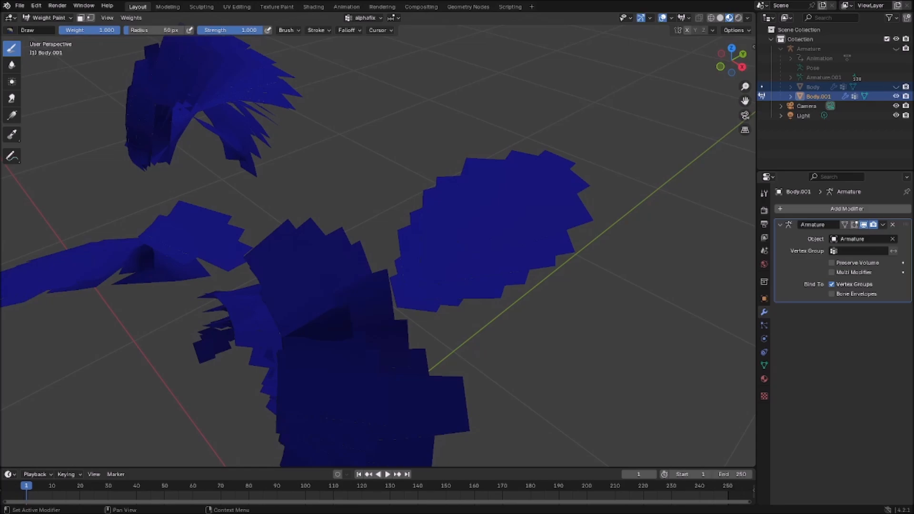
Add a Vertex Weight Edit modifier to Body.001 and set its vertex group to alphafix.
{"action": "left_click", "coordinate": [786, 209]}
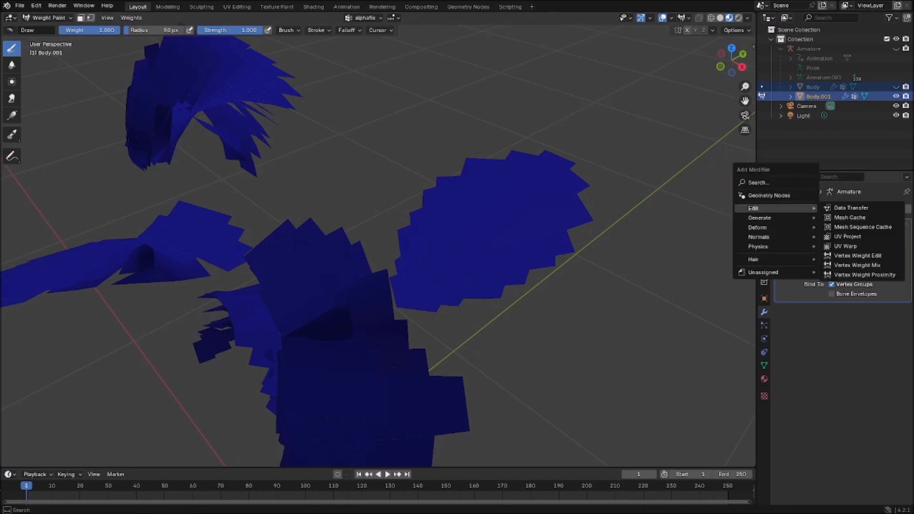
{"action": "left_click", "coordinate": [858, 256]}
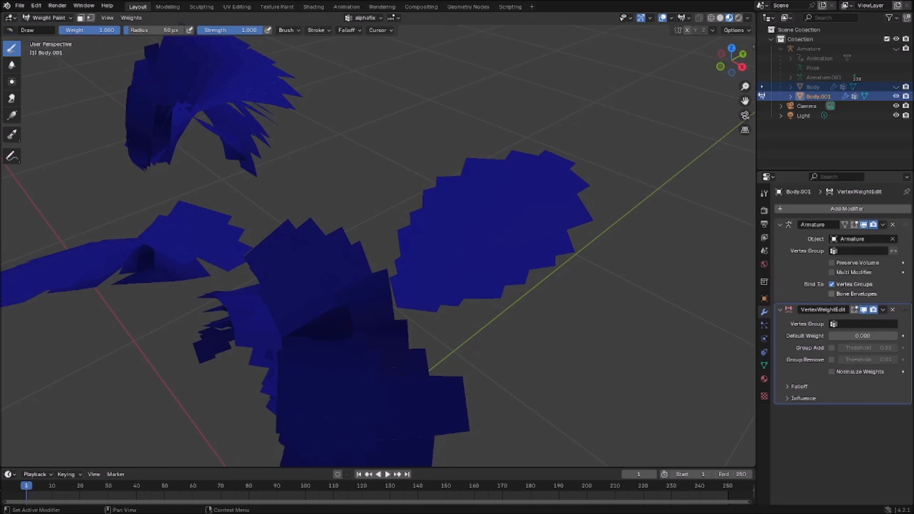
{"action": "left_click", "coordinate": [865, 324]}
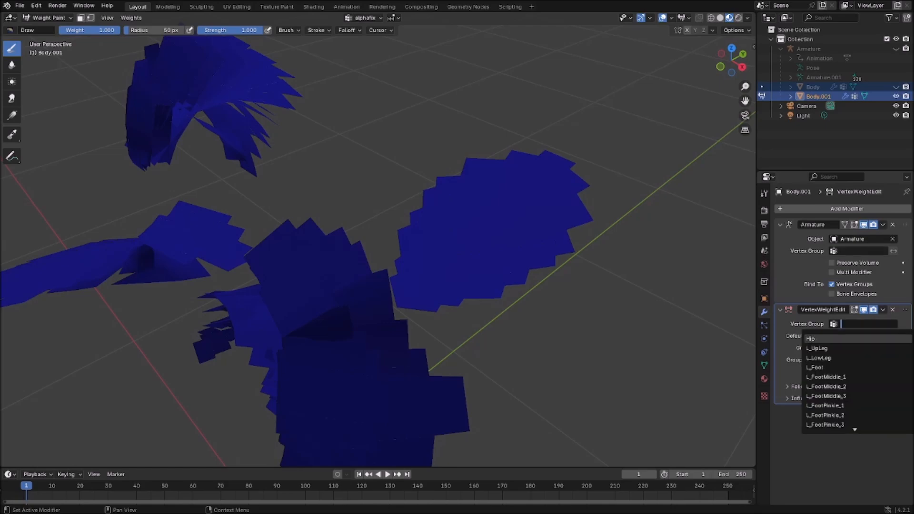
{"action": "type", "text": "alph"}
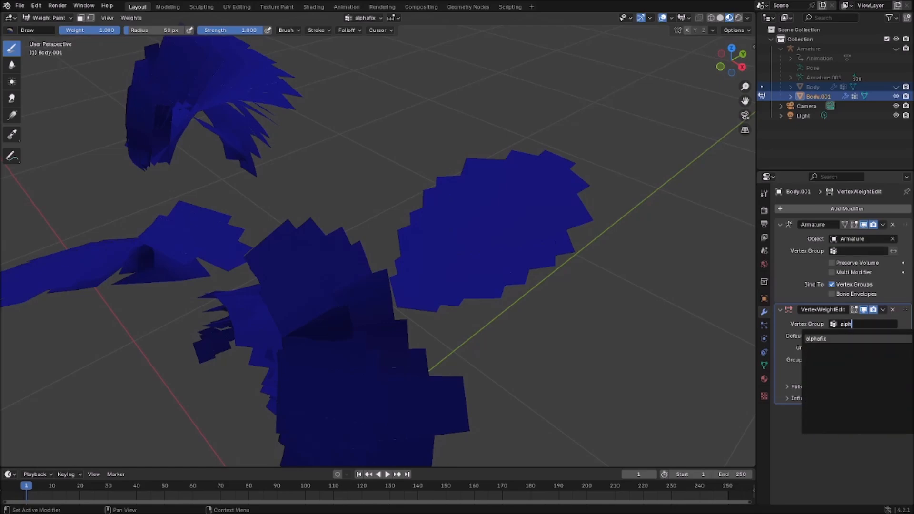
{"action": "key", "text": "Return"}
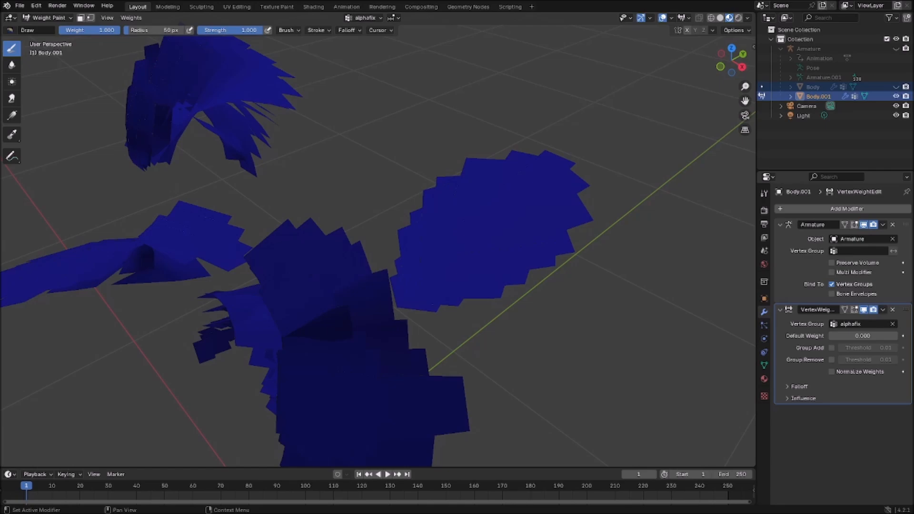
Create a mask texture for the Vertex Weight Edit influence, assign it the image T_M_Feather1_A.png, and return to the modifier settings.
{"action": "left_click", "coordinate": [803, 398]}
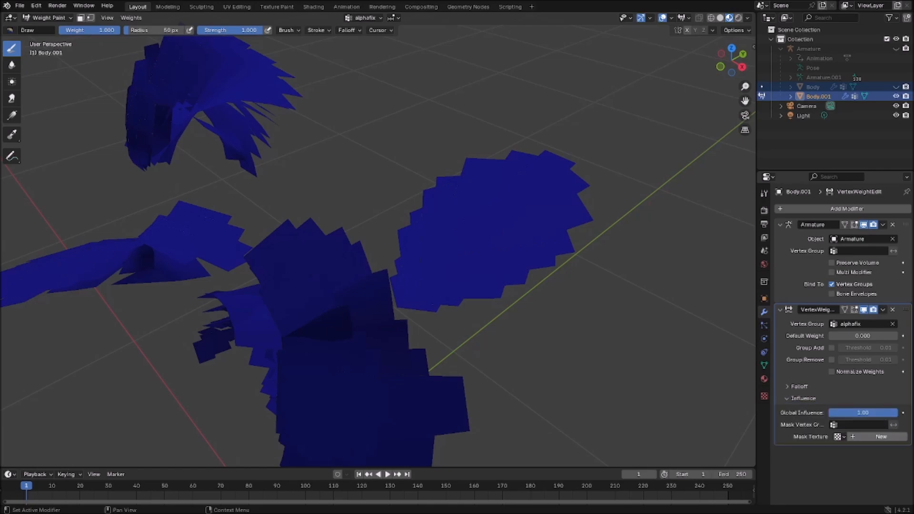
{"action": "left_click", "coordinate": [881, 437]}
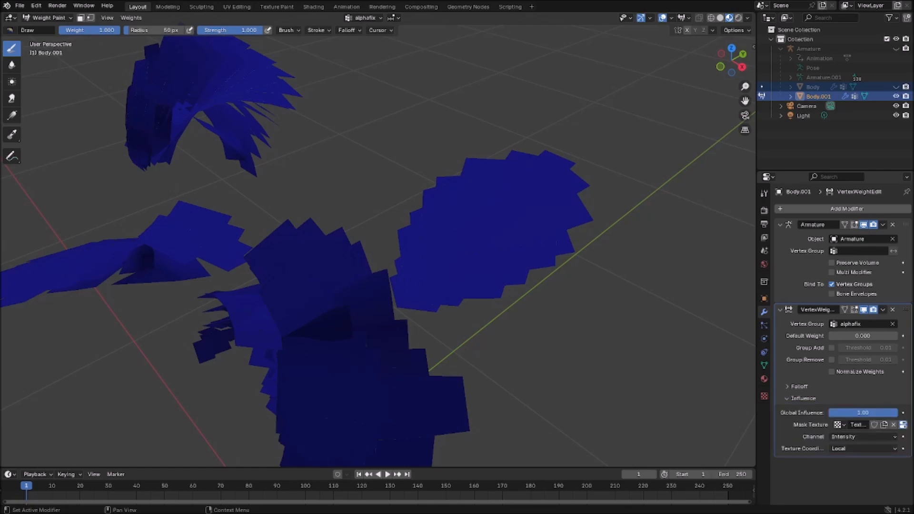
{"action": "left_click", "coordinate": [903, 425]}
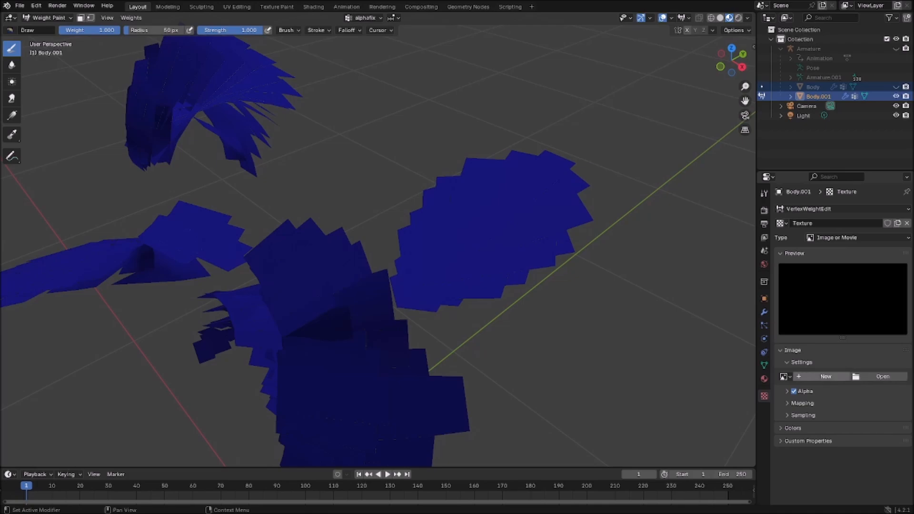
{"action": "left_click", "coordinate": [784, 376]}
{"action": "scroll", "coordinate": [838, 432], "scroll_direction": "down", "scroll_amount": 16}
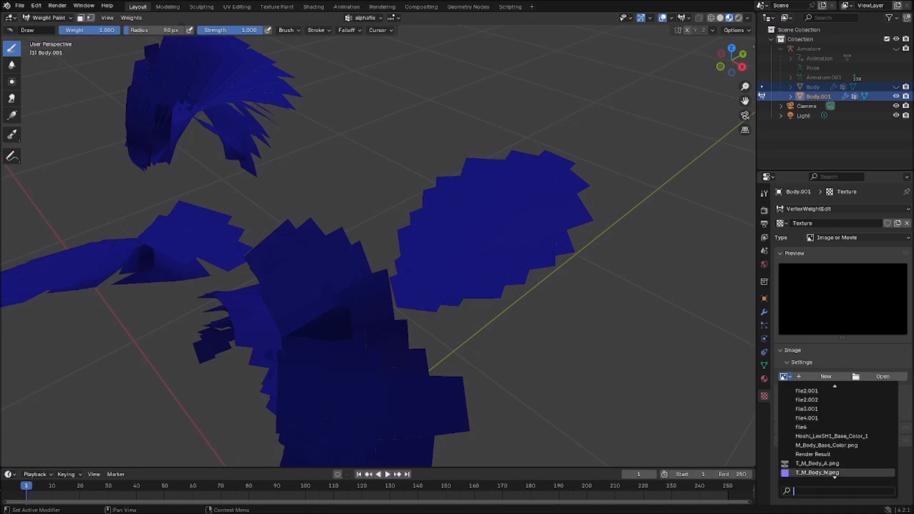
{"action": "left_click", "coordinate": [820, 445]}
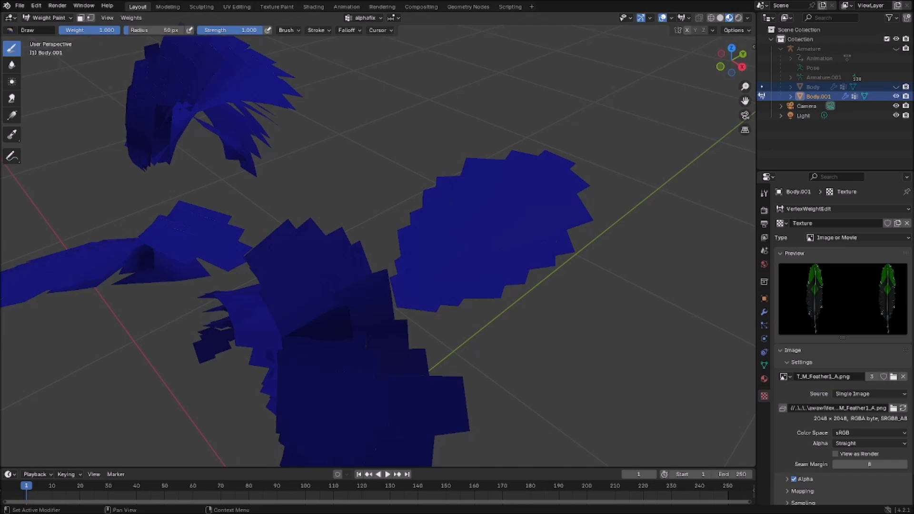
{"action": "left_click", "coordinate": [764, 312]}
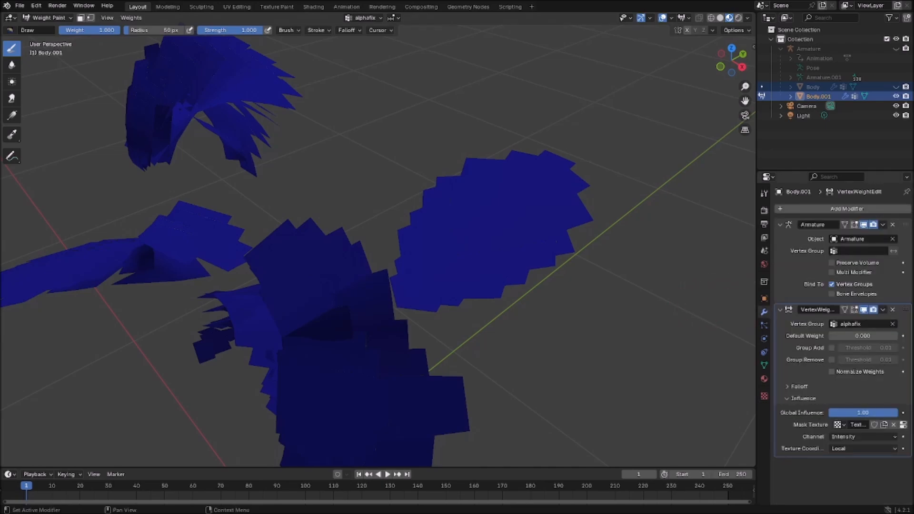
Invert the linear falloff and enable Group Add on Body.001's Vertex Weight Edit modifier.
{"action": "left_click", "coordinate": [799, 387]}
{"action": "left_click", "coordinate": [894, 401]}
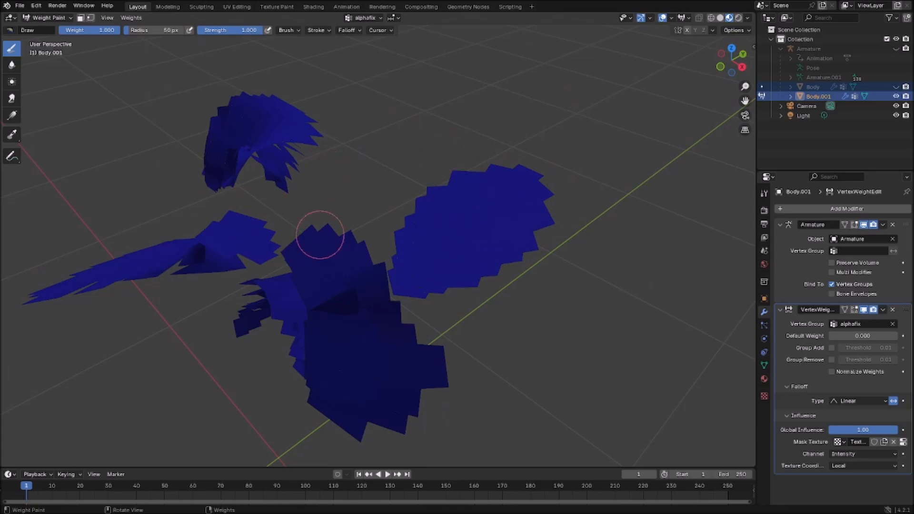
{"action": "left_click", "coordinate": [832, 348]}
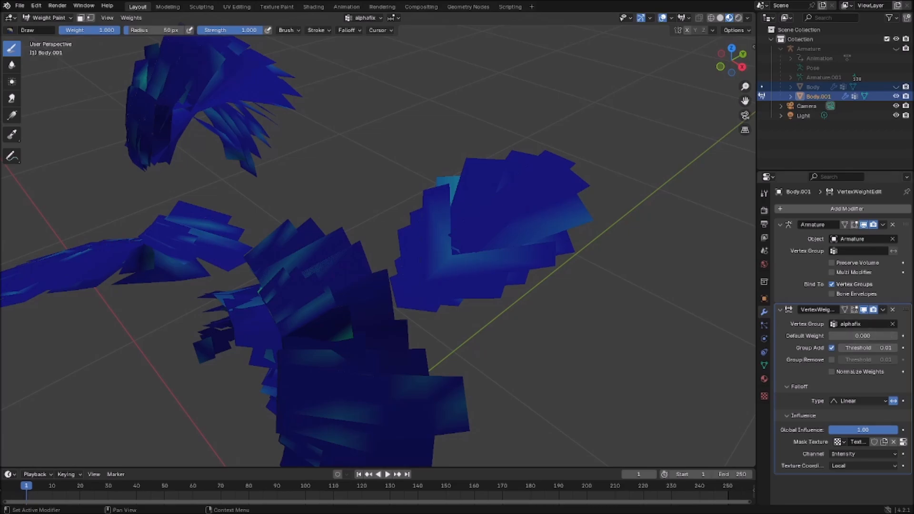
Set the Vertex Weight Edit mask texture's channel to Alpha and its texture coordinates to UV, and check the weights on the feathers.
{"action": "left_click", "coordinate": [863, 454]}
{"action": "left_click", "coordinate": [863, 369]}
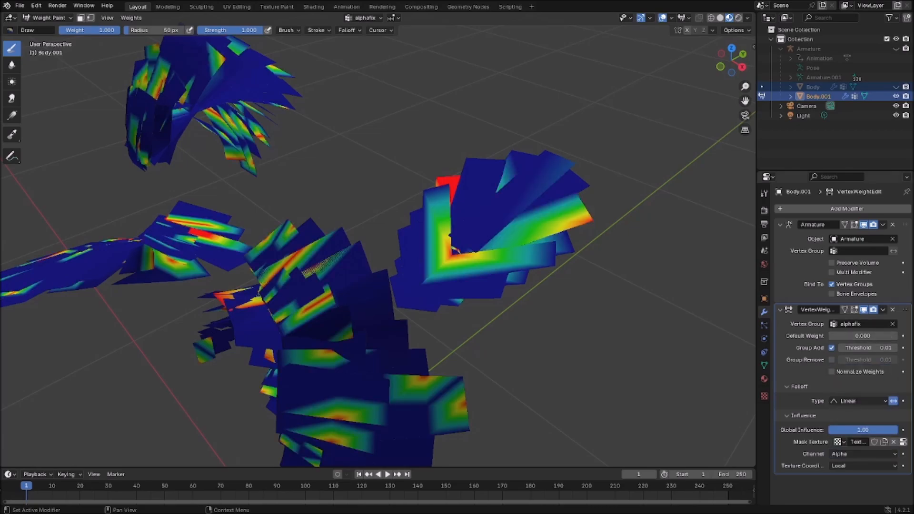
{"action": "left_click", "coordinate": [863, 466]}
{"action": "left_click", "coordinate": [852, 455]}
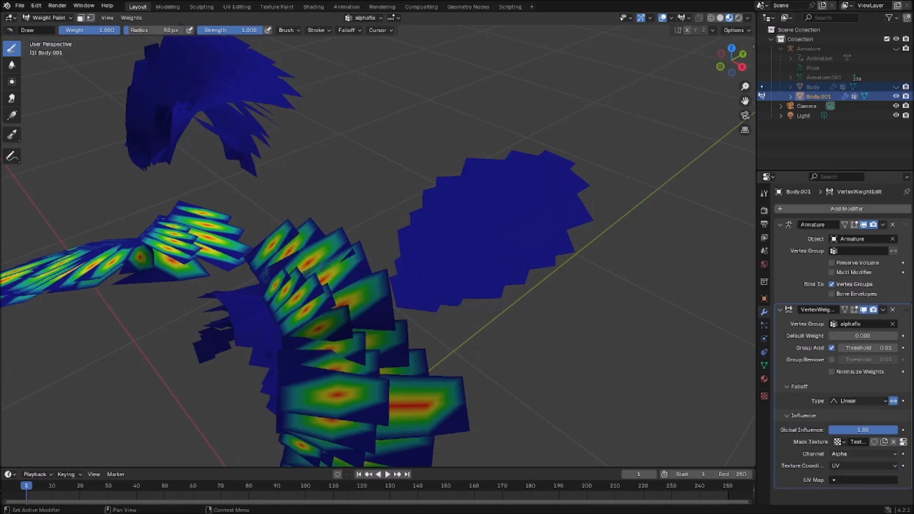
{"action": "middle_click_drag", "start_coordinate": [566, 270], "coordinate": [568, 275]}
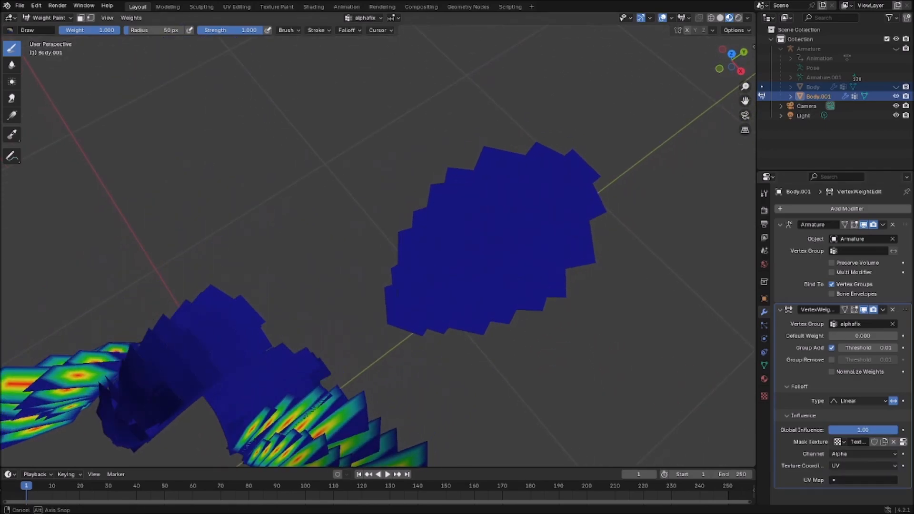
{"action": "middle_click_drag", "start_coordinate": [457, 233], "coordinate": [203, 140]}
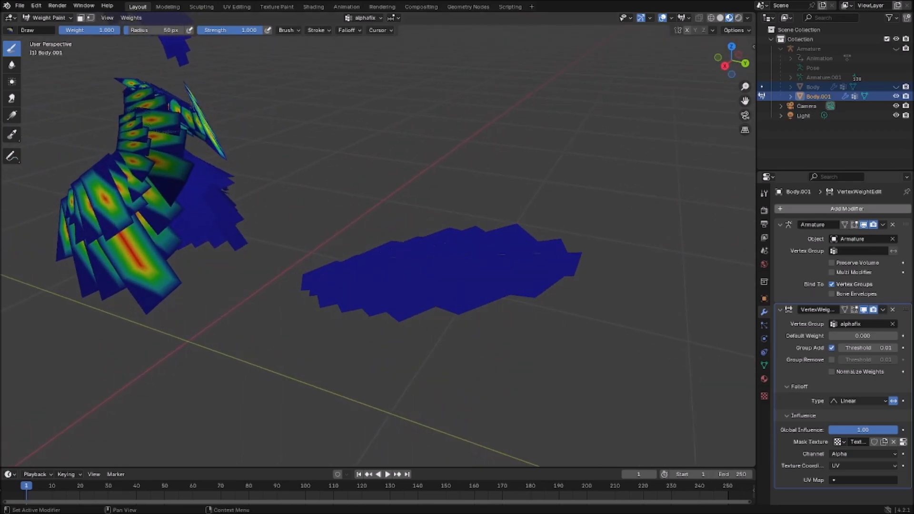
Add a Subdivision Surface modifier to Body.001 and place it between the Armature and Vertex Weight Edit modifiers.
{"action": "left_click", "coordinate": [819, 208]}
{"action": "mouse_move", "coordinate": [810, 208]}
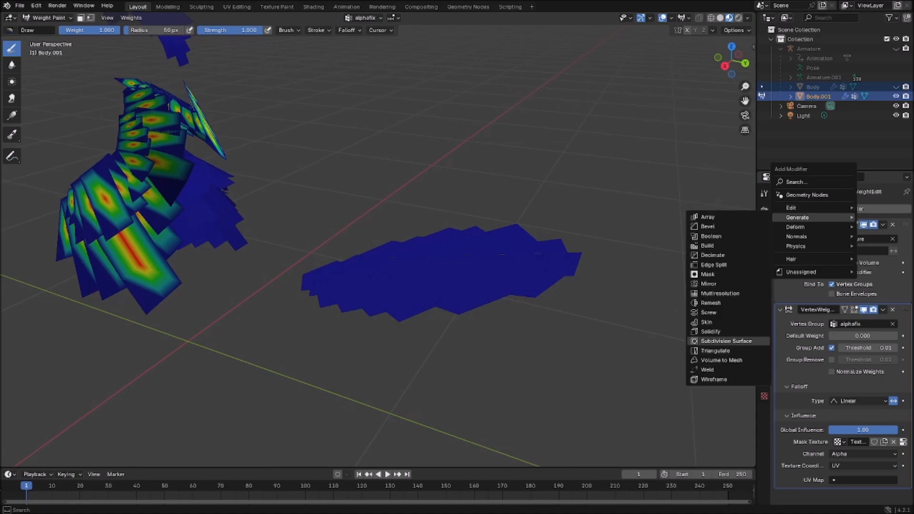
{"action": "left_click", "coordinate": [727, 341]}
{"action": "scroll", "coordinate": [839, 333], "scroll_direction": "down", "scroll_amount": 3}
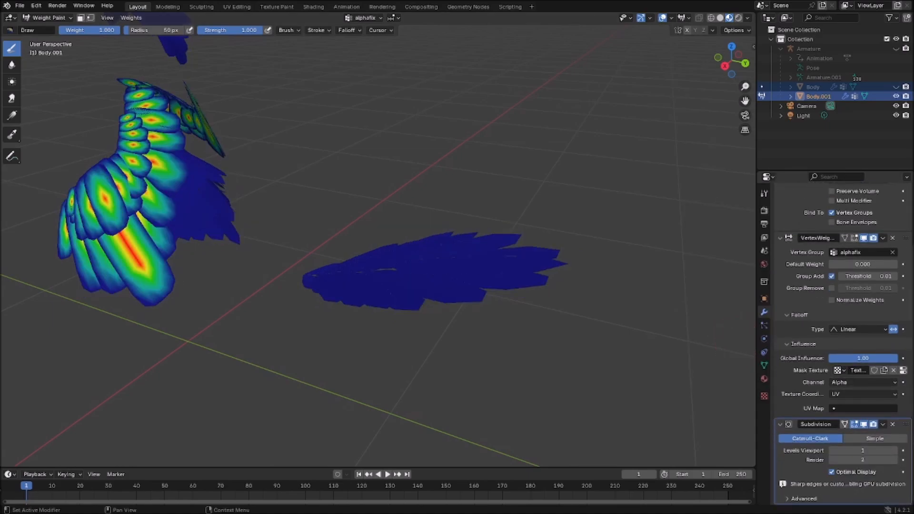
{"action": "left_click_drag", "start_coordinate": [907, 424], "coordinate": [907, 233]}
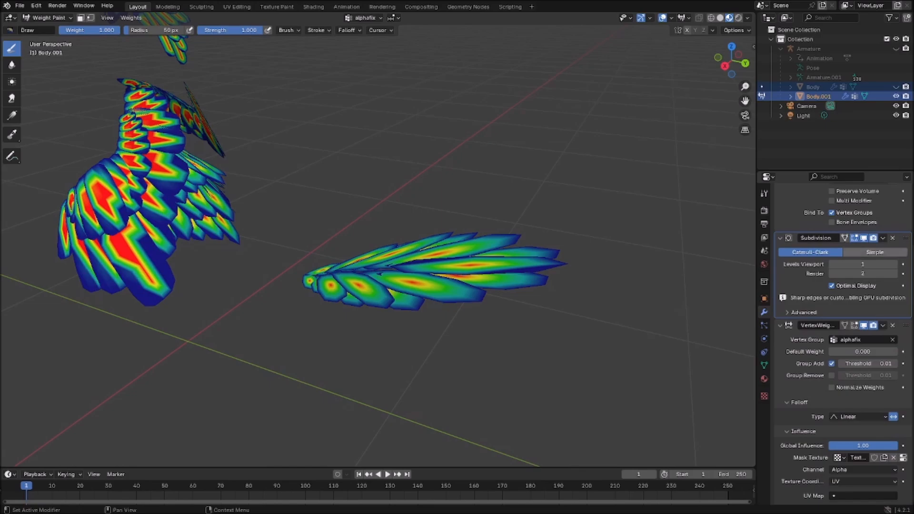
Set the Subdivision modifier to Simple with 5 viewport levels.
{"action": "left_click", "coordinate": [875, 253]}
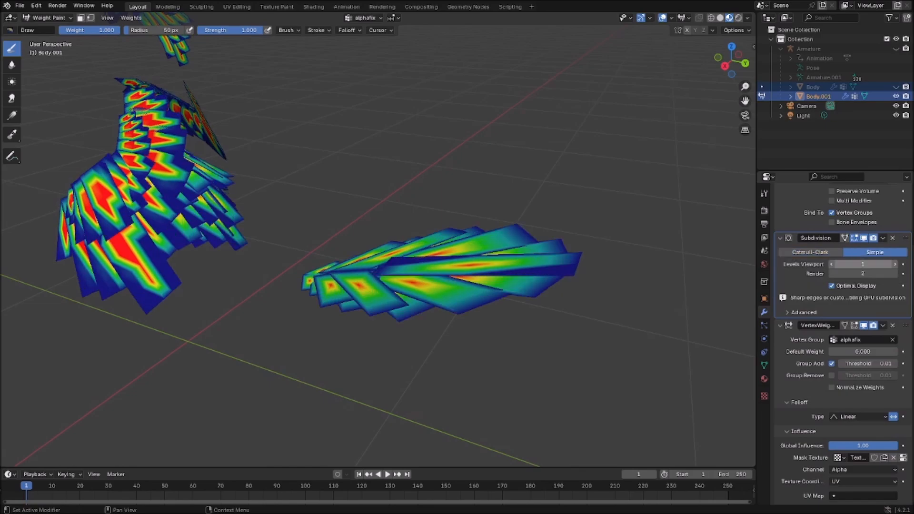
{"action": "left_click", "coordinate": [867, 264]}
{"action": "type", "text": "5"}
{"action": "key", "text": "Return"}
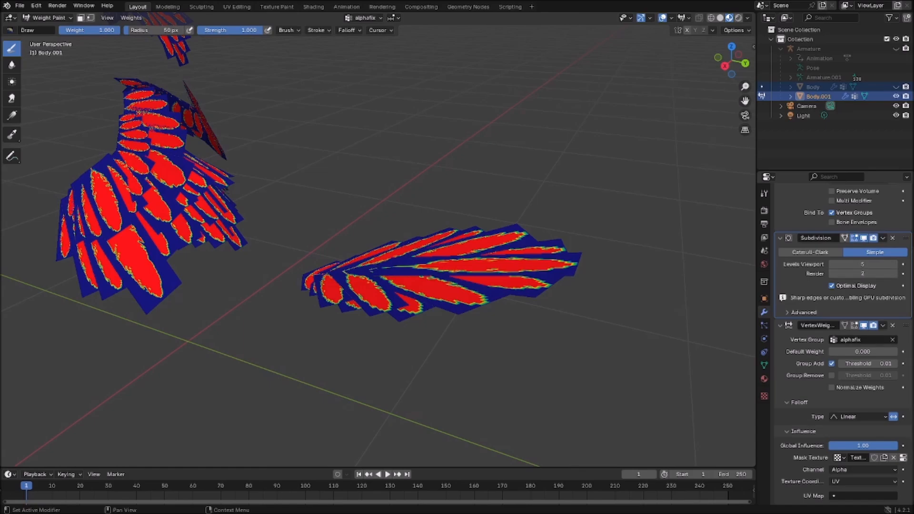
Add a Geometry Nodes modifier with a new node group to Body.001 and open the Geometry Nodes workspace.
{"action": "scroll", "coordinate": [847, 352], "scroll_direction": "up", "scroll_amount": 4}
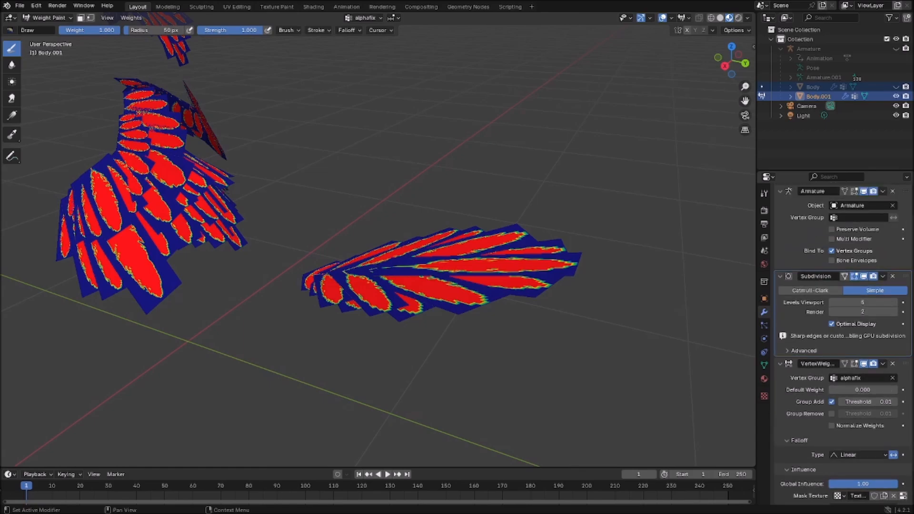
{"action": "left_click", "coordinate": [847, 208]}
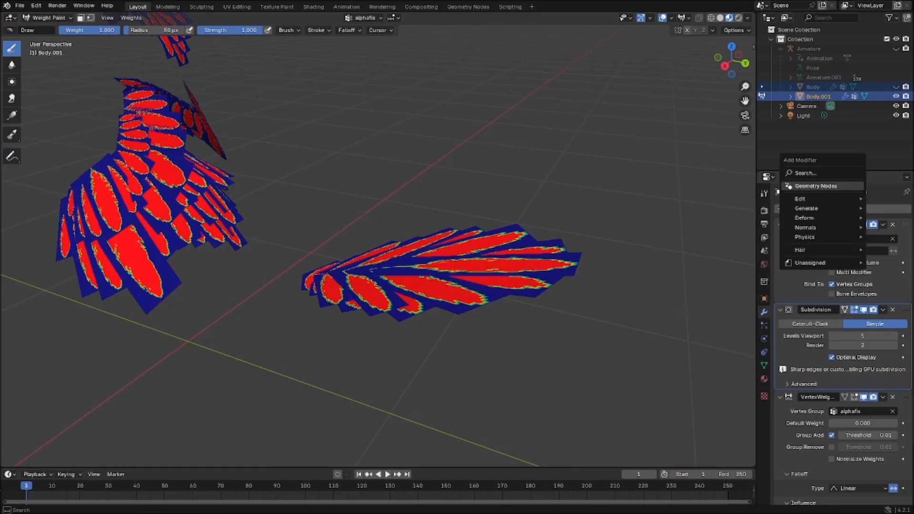
{"action": "left_click", "coordinate": [816, 186]}
{"action": "scroll", "coordinate": [843, 343], "scroll_direction": "down", "scroll_amount": 3}
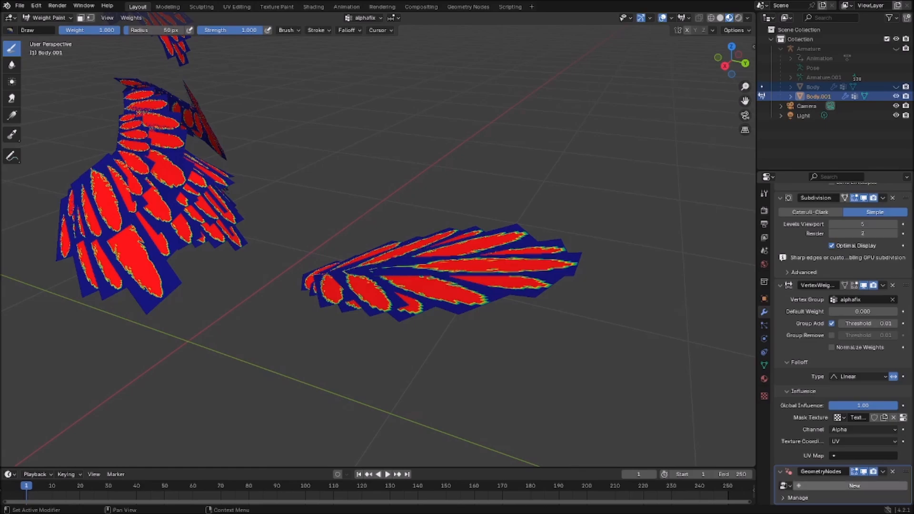
{"action": "left_click", "coordinate": [855, 485]}
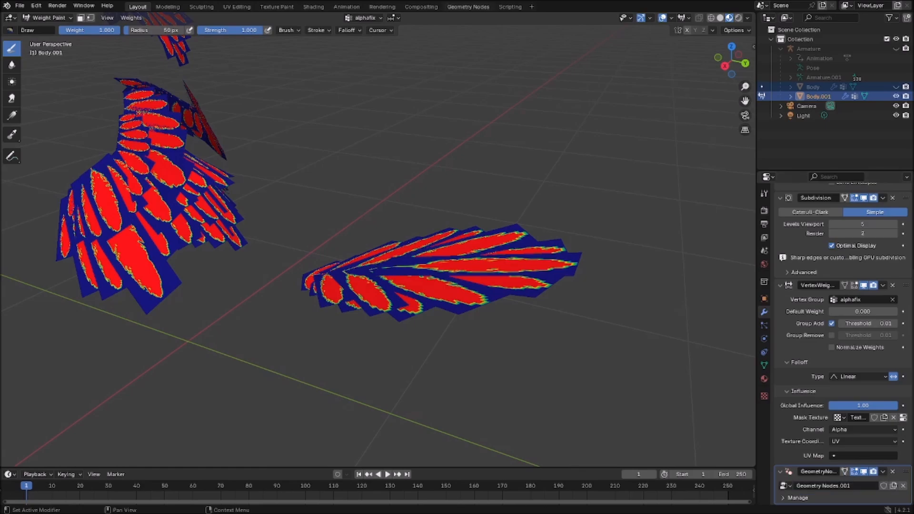
{"action": "left_click", "coordinate": [469, 7]}
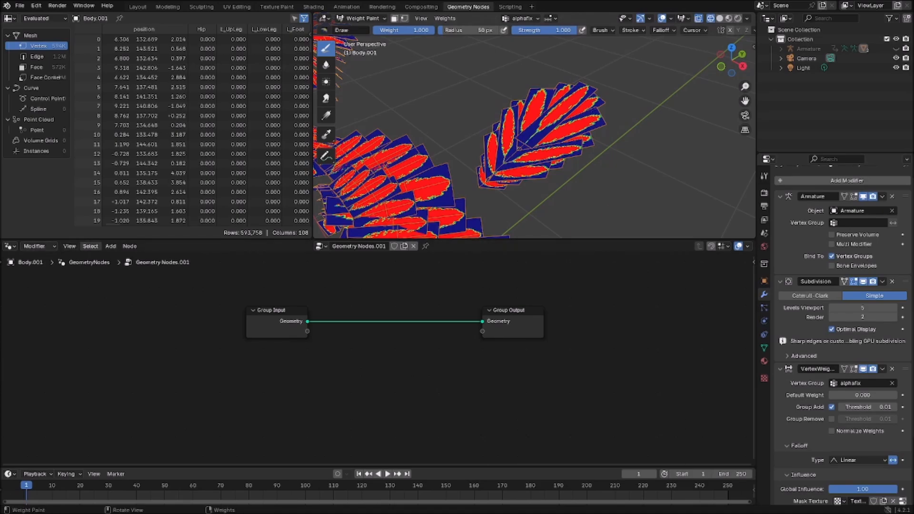
Add a Delete Geometry node and place it below the link between Group Input and Group Output.
{"action": "left_click", "coordinate": [111, 246]}
{"action": "mouse_move", "coordinate": [130, 289]}
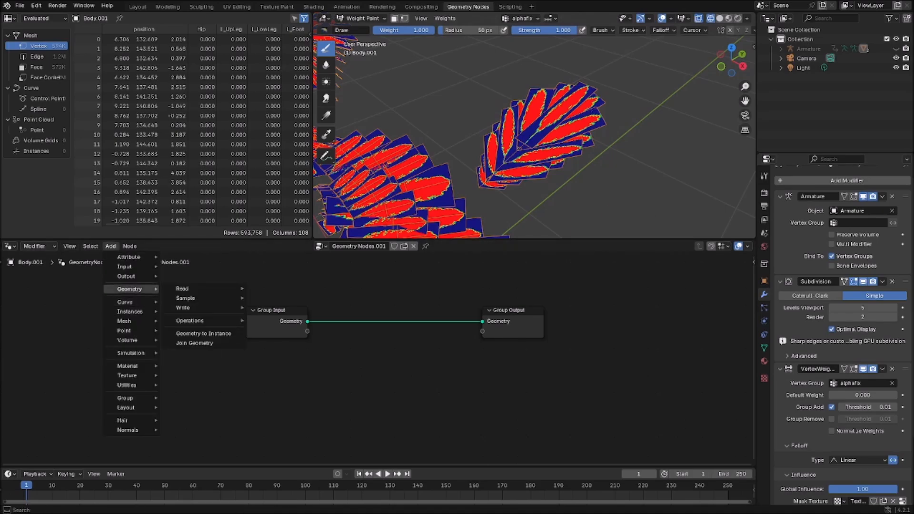
{"action": "mouse_move", "coordinate": [200, 288]}
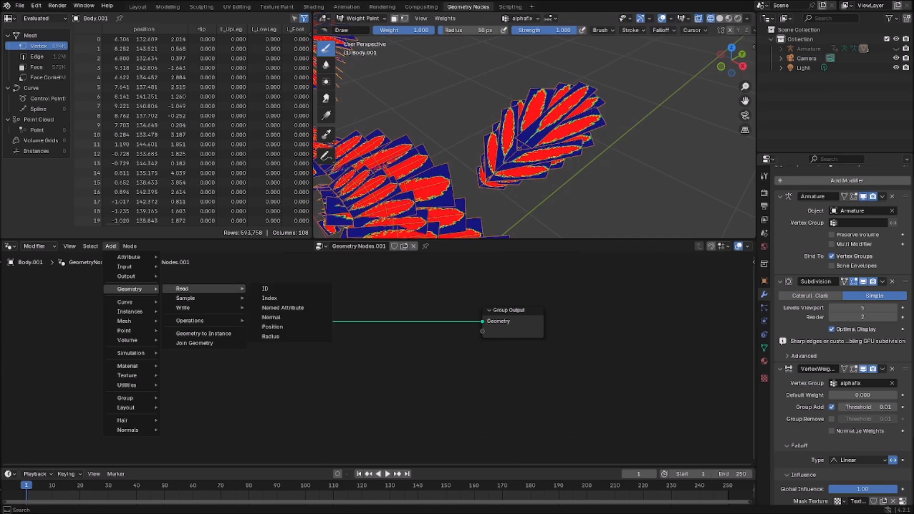
{"action": "mouse_move", "coordinate": [191, 321]}
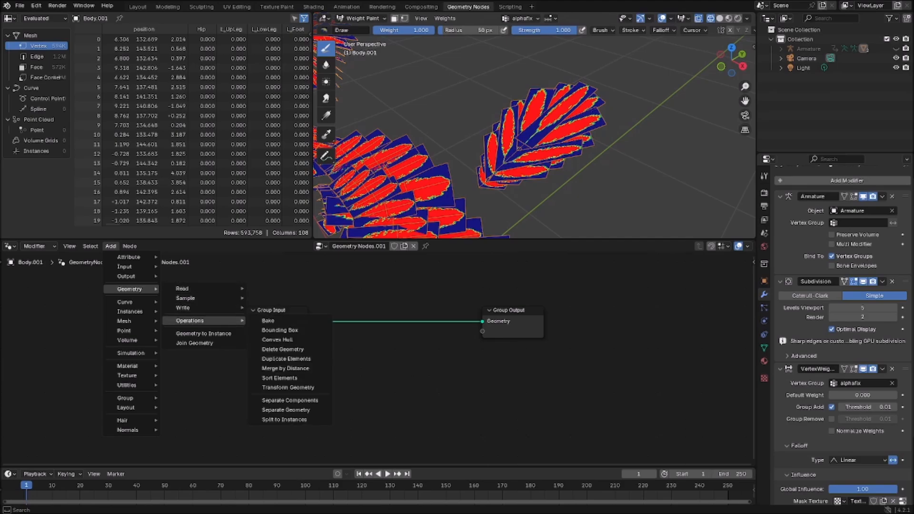
{"action": "left_click", "coordinate": [277, 339]}
{"action": "left_click", "coordinate": [401, 367]}
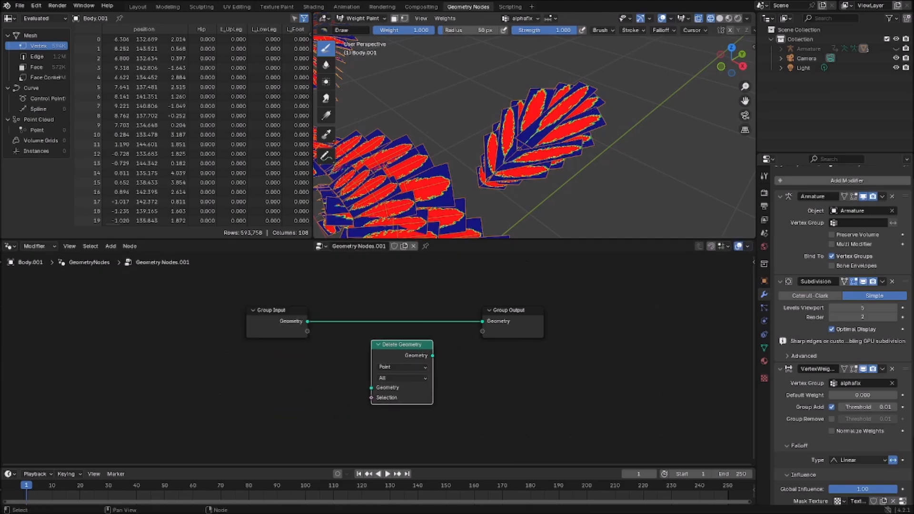
Add a Compare node set to Float and Greater Than, placed beside the Delete Geometry node.
{"action": "left_click", "coordinate": [110, 246]}
{"action": "mouse_move", "coordinate": [127, 385]}
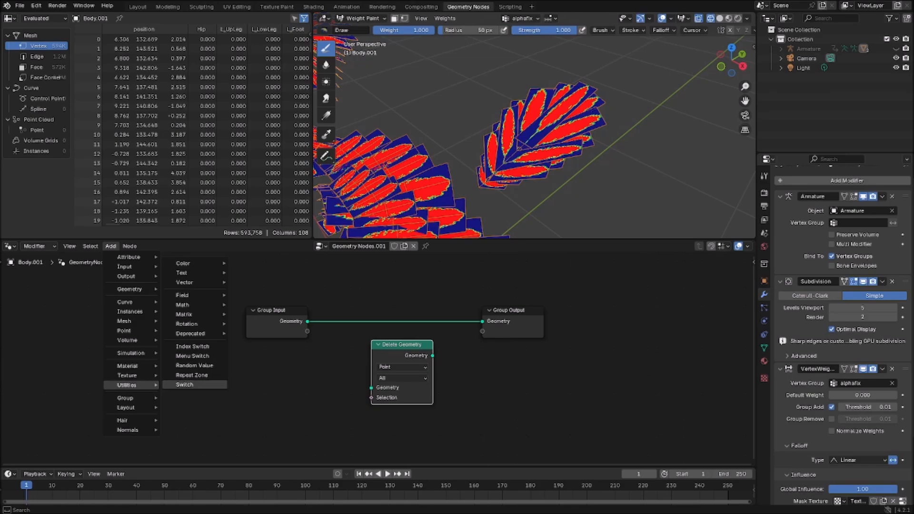
{"action": "mouse_move", "coordinate": [186, 305]}
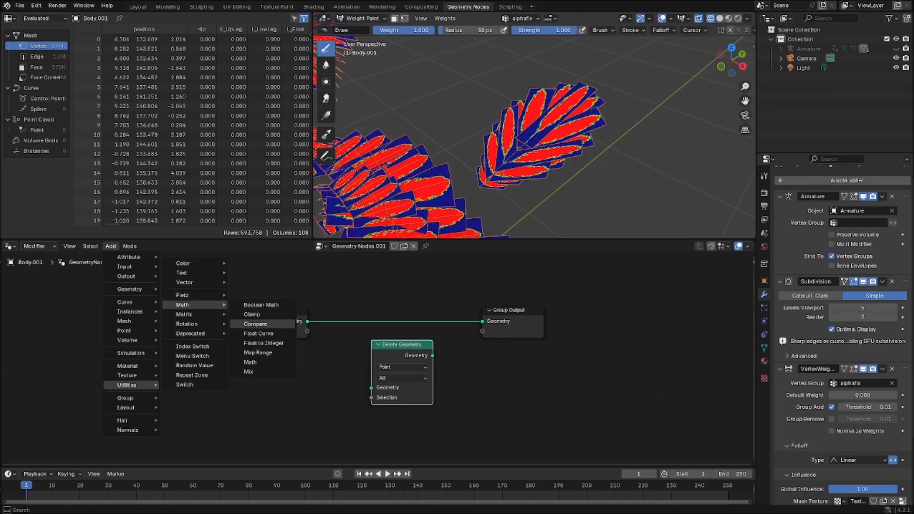
{"action": "left_click", "coordinate": [260, 324]}
{"action": "left_click", "coordinate": [308, 381]}
Expose the Compare node's B through Group Input, link its Result to Delete Geometry's Selection, and route the geometry through Delete Geometry to Group Output.
{"action": "left_click_drag", "start_coordinate": [276, 310], "coordinate": [278, 412]}
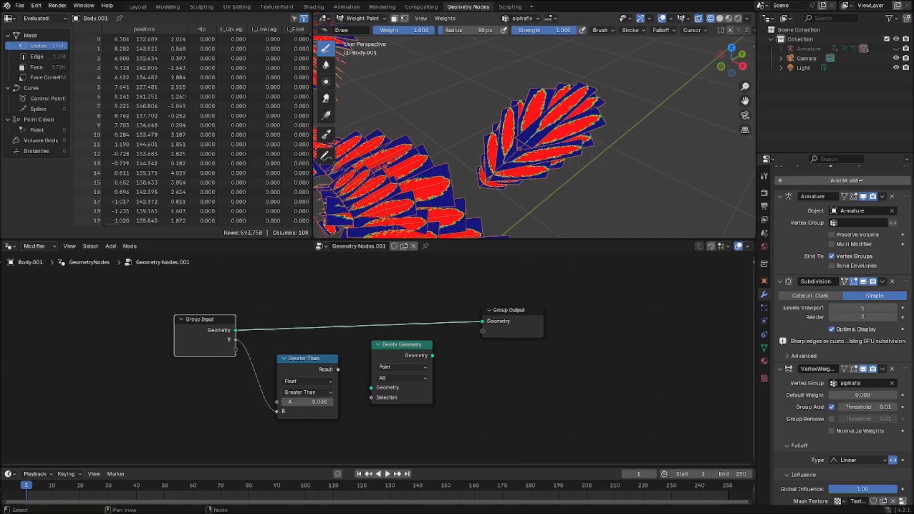
{"action": "left_click_drag", "start_coordinate": [339, 370], "coordinate": [371, 398]}
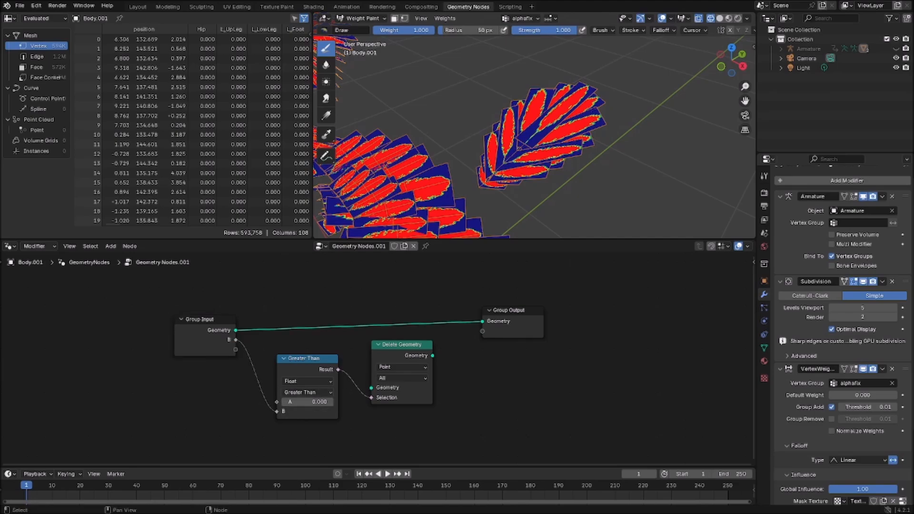
{"action": "left_click_drag", "start_coordinate": [432, 356], "coordinate": [483, 321]}
{"action": "left_click_drag", "start_coordinate": [235, 330], "coordinate": [372, 388]}
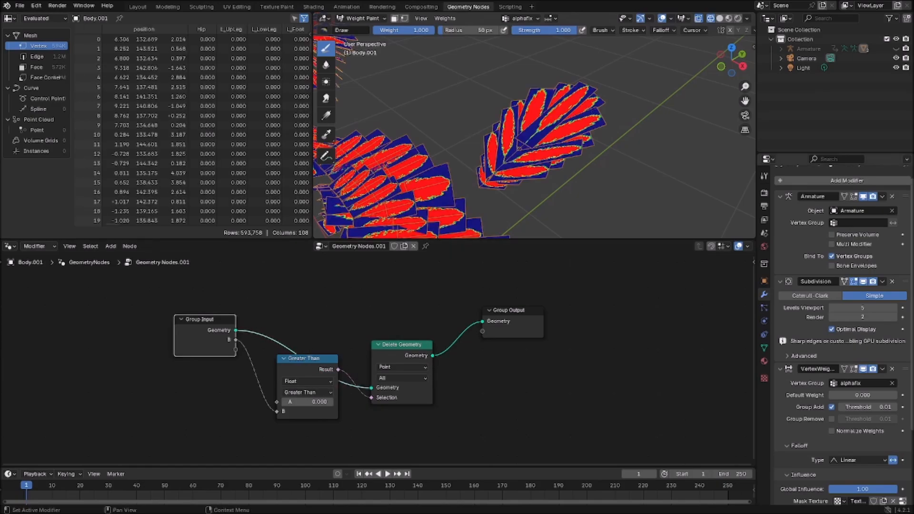
Switch the Geometry Nodes modifier's B input to an attribute and assign it alphafix.
{"action": "scroll", "coordinate": [874, 406], "scroll_direction": "down", "scroll_amount": 5}
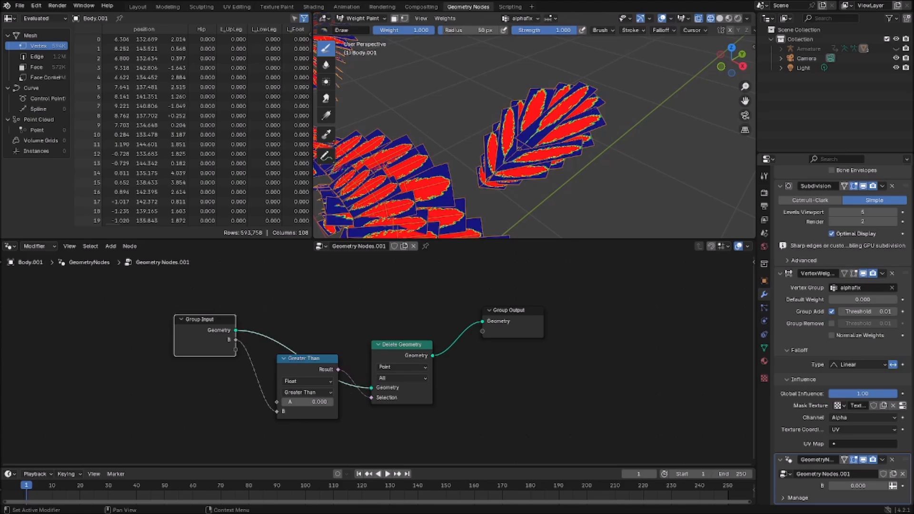
{"action": "left_click", "coordinate": [893, 486]}
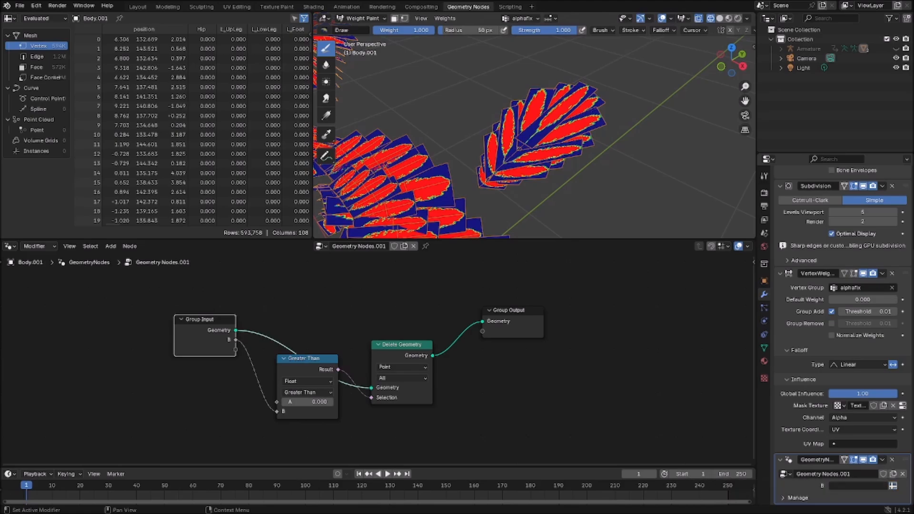
{"action": "left_click", "coordinate": [858, 486]}
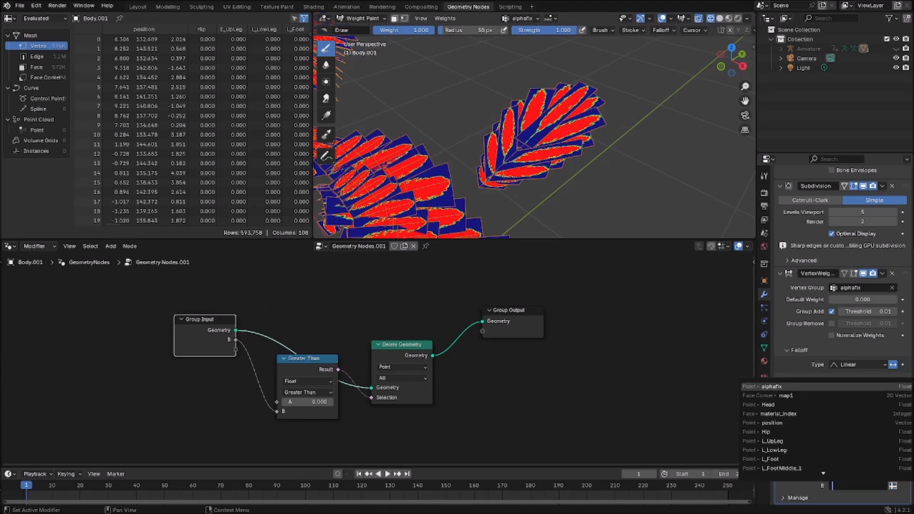
{"action": "left_click", "coordinate": [772, 387]}
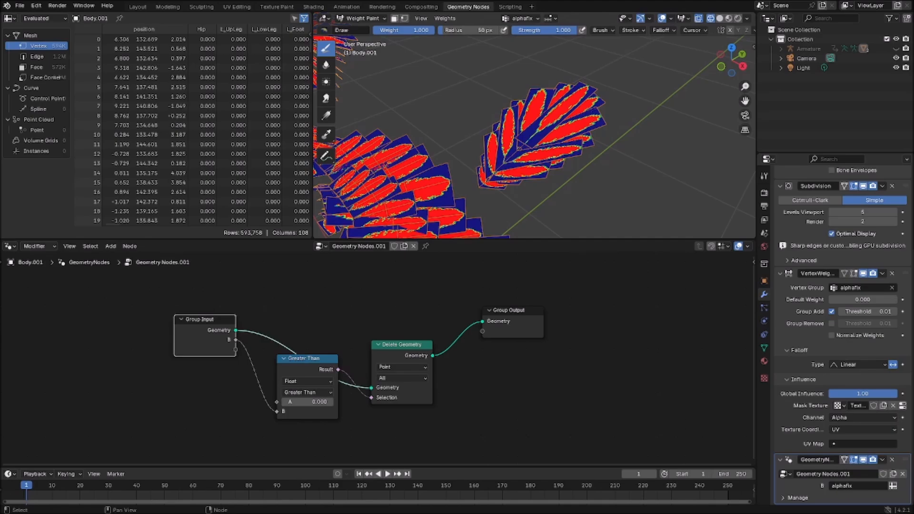
Set the Greater Than node's A value to 0.5.
{"action": "middle_click_drag", "start_coordinate": [477, 377], "coordinate": [434, 376]}
{"action": "left_click", "coordinate": [264, 401]}
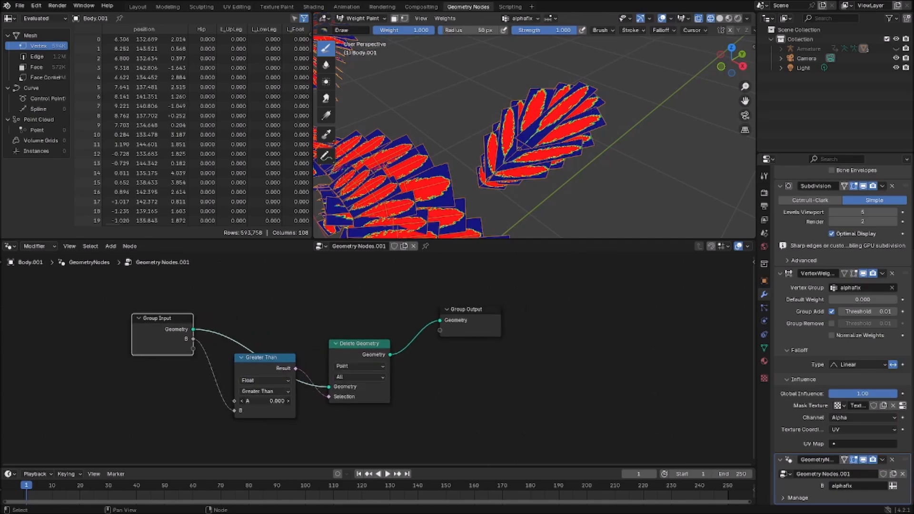
{"action": "type", "text": ".5"}
{"action": "key", "text": "Return"}
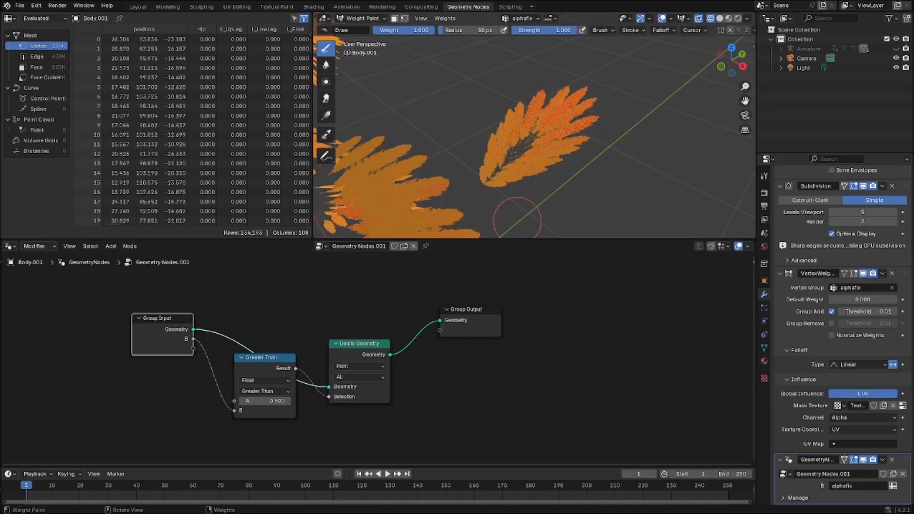
Return to the Layout workspace and switch Body.001 from Weight Paint to Object Mode.
{"action": "left_click", "coordinate": [138, 7]}
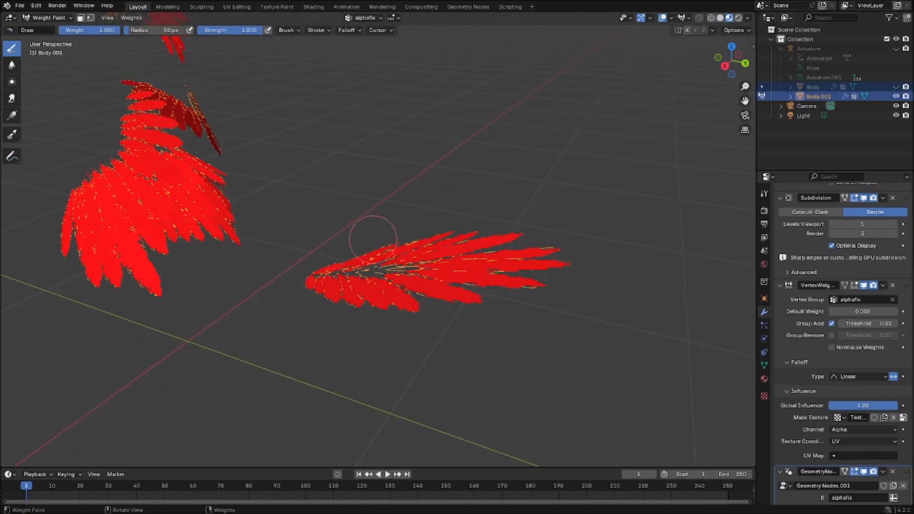
{"action": "middle_click_drag", "start_coordinate": [374, 240], "coordinate": [295, 229]}
{"action": "left_click", "coordinate": [48, 18]}
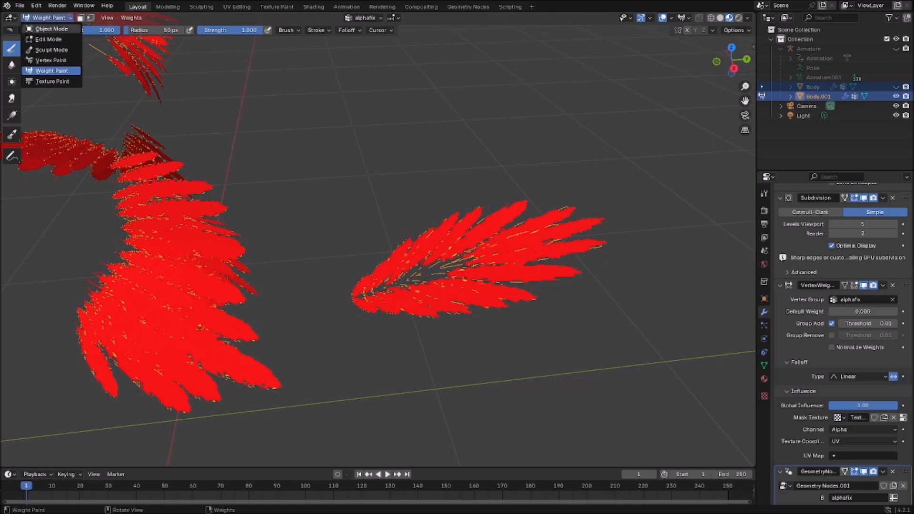
{"action": "left_click", "coordinate": [52, 29]}
Deselect the feathers, display the viewport in wireframe, and examine the mesh along the cut-out feather edges.
{"action": "middle_click_drag", "start_coordinate": [305, 190], "coordinate": [338, 152]}
{"action": "left_click", "coordinate": [336, 225]}
{"action": "scroll", "coordinate": [307, 200], "scroll_direction": "up", "scroll_amount": 2}
{"action": "left_click", "coordinate": [711, 17]}
{"action": "scroll", "coordinate": [476, 214], "scroll_direction": "up", "scroll_amount": 3}
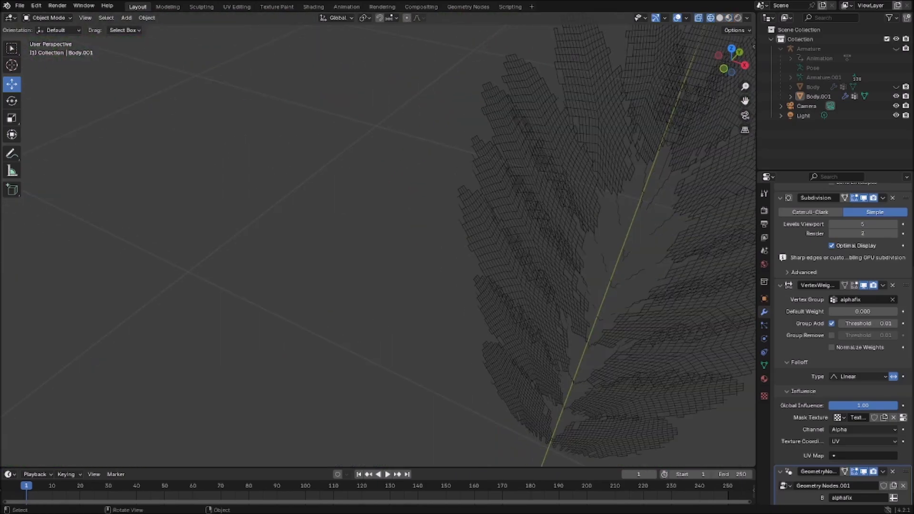
{"action": "mouse_move", "coordinate": [476, 214]}
{"action": "middle_mouse_down"}
{"action": "mouse_move", "coordinate": [446, 222]}
{"action": "mouse_move", "coordinate": [464, 218]}
{"action": "middle_mouse_up"}
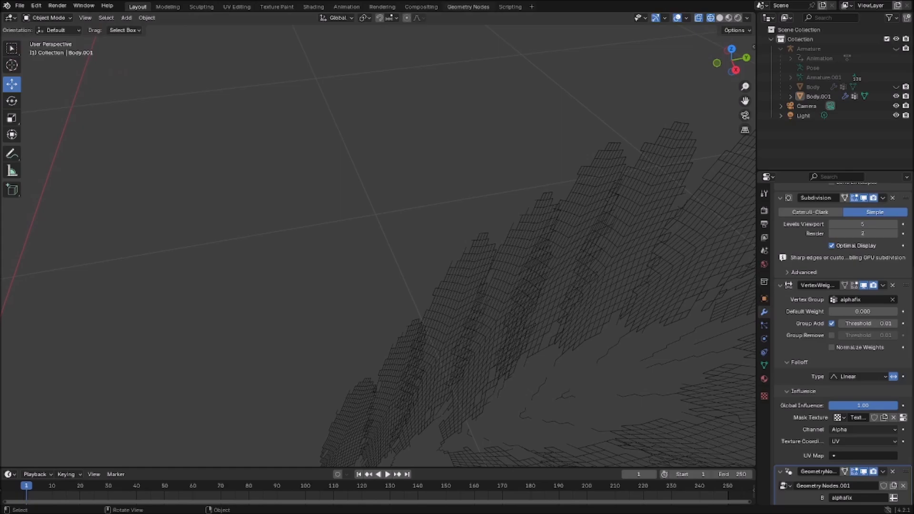
Set the Delete Geometry node's domain to Face and check the feather wireframe back in the Layout workspace.
{"action": "left_click", "coordinate": [468, 7]}
{"action": "left_click", "coordinate": [359, 365]}
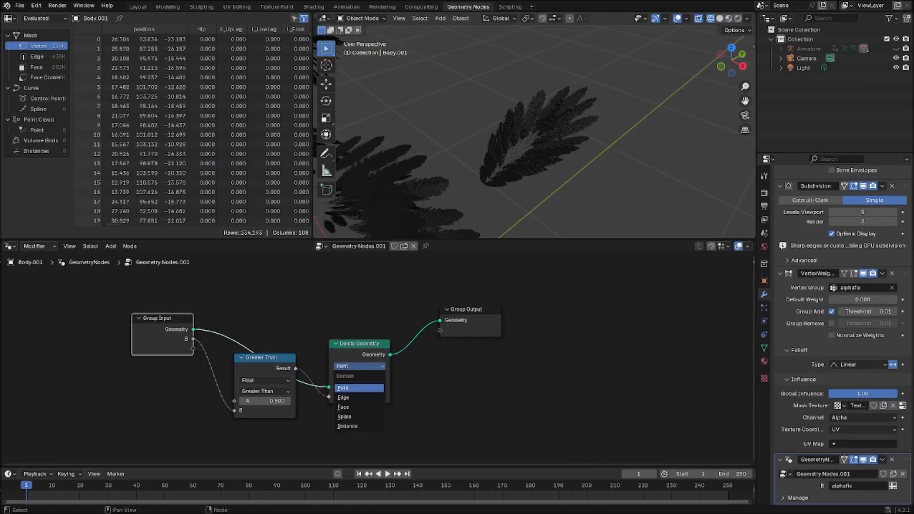
{"action": "left_click", "coordinate": [348, 408]}
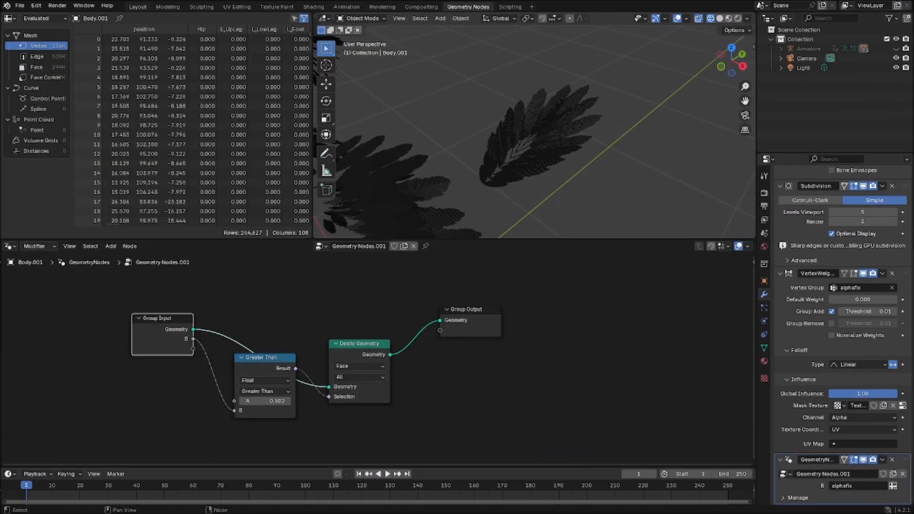
{"action": "left_click", "coordinate": [138, 7]}
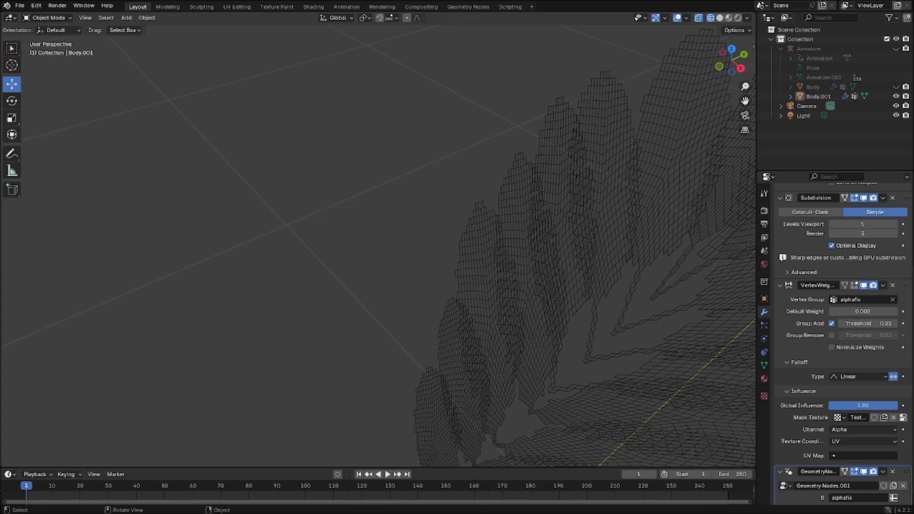
{"action": "left_click_drag", "start_coordinate": [745, 101], "coordinate": [563, 93]}
{"action": "middle_click_drag", "start_coordinate": [572, 209], "coordinate": [620, 243]}
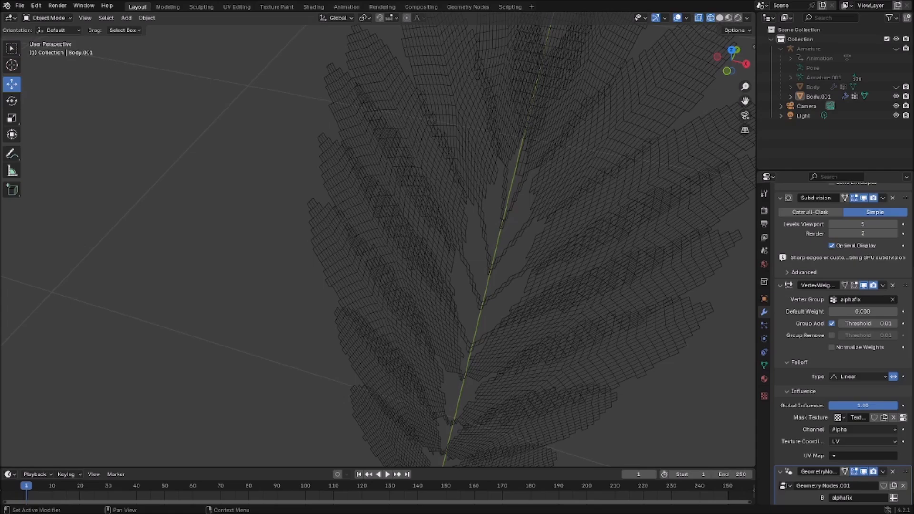
Add a Decimate modifier to Body.001.
{"action": "scroll", "coordinate": [838, 286], "scroll_direction": "up", "scroll_amount": 5}
{"action": "left_click", "coordinate": [801, 209]}
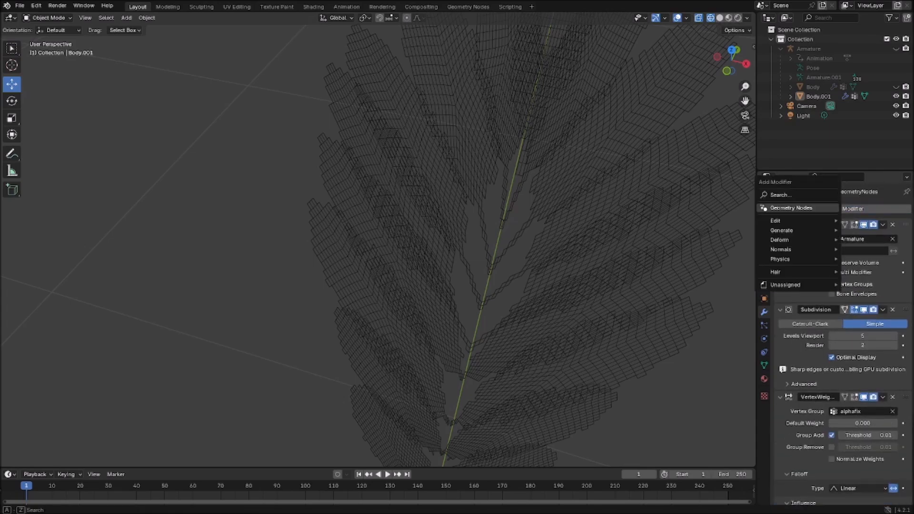
{"action": "key", "text": "space"}
{"action": "type", "text": "de"}
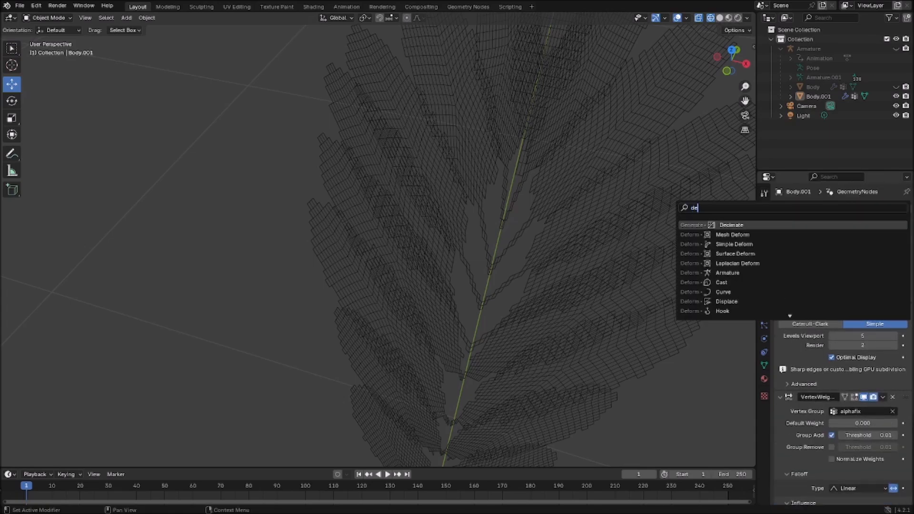
{"action": "key", "text": "Return"}
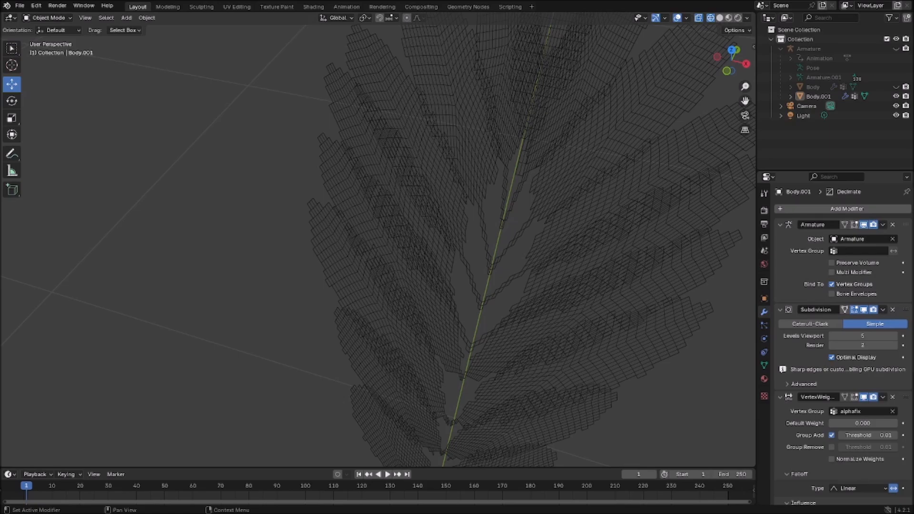
Switch the Decimate modifier to Planar mode.
{"action": "scroll", "coordinate": [844, 343], "scroll_direction": "down", "scroll_amount": 8}
{"action": "scroll", "coordinate": [843, 343], "scroll_direction": "up", "scroll_amount": 1}
{"action": "scroll", "coordinate": [844, 343], "scroll_direction": "up", "scroll_amount": 7}
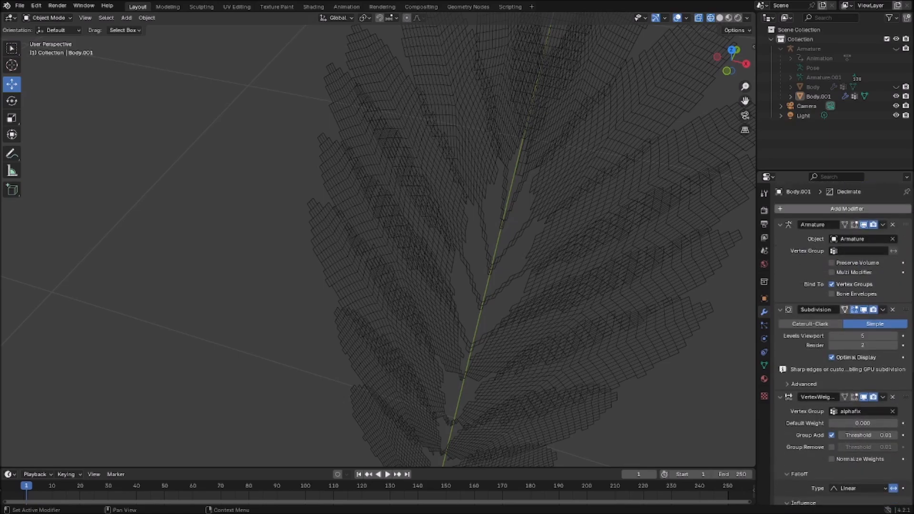
{"action": "left_click", "coordinate": [810, 210]}
{"action": "mouse_move", "coordinate": [786, 224]}
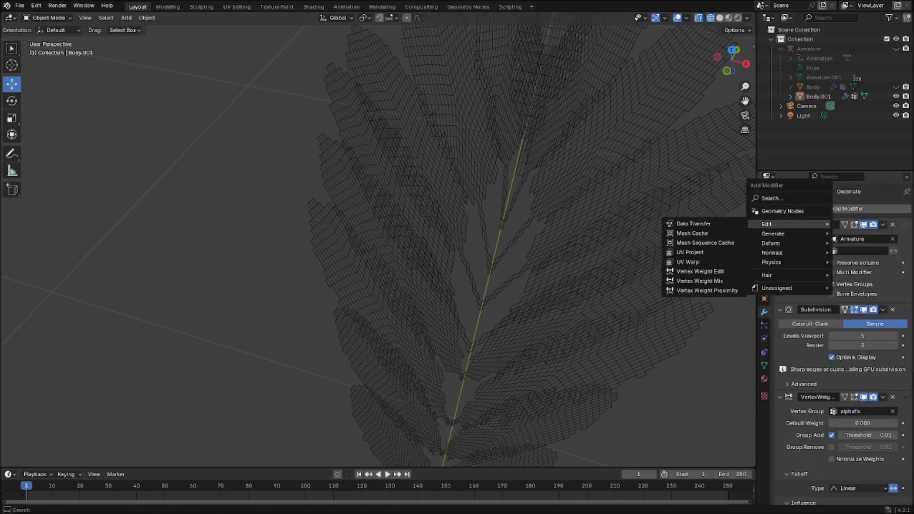
{"action": "scroll", "coordinate": [844, 343], "scroll_direction": "down", "scroll_amount": 9}
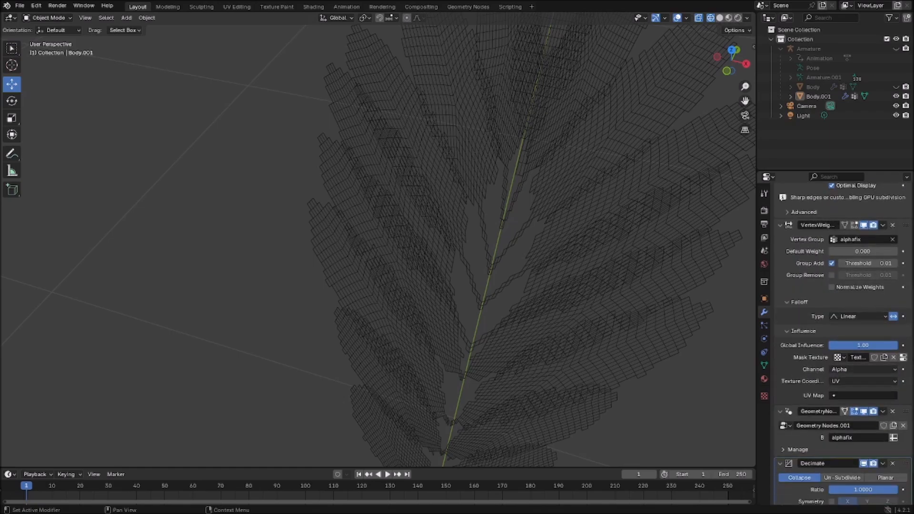
{"action": "scroll", "coordinate": [843, 343], "scroll_direction": "down", "scroll_amount": 3}
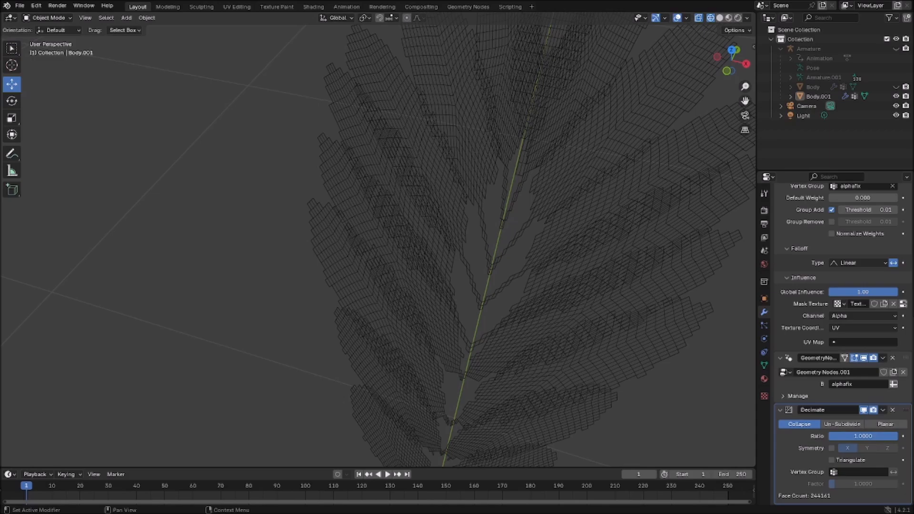
{"action": "scroll", "coordinate": [843, 343], "scroll_direction": "up", "scroll_amount": 9}
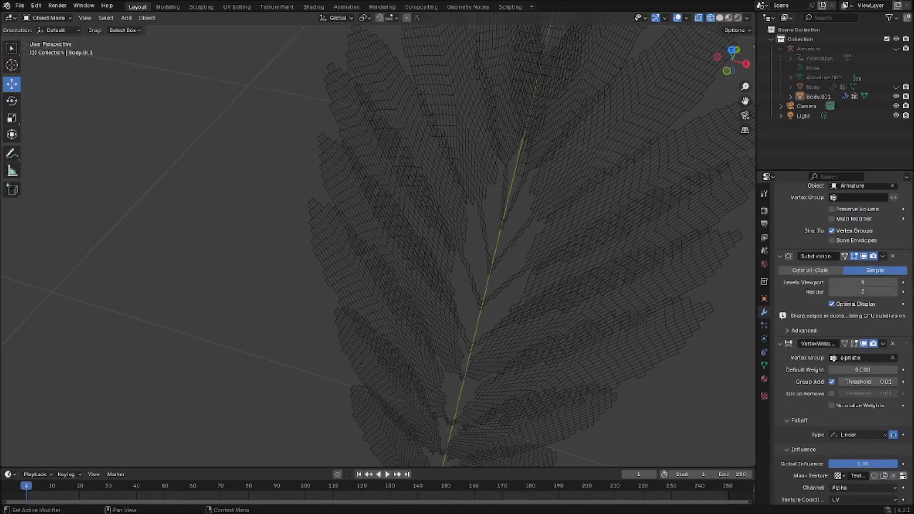
{"action": "scroll", "coordinate": [844, 343], "scroll_direction": "down", "scroll_amount": 8}
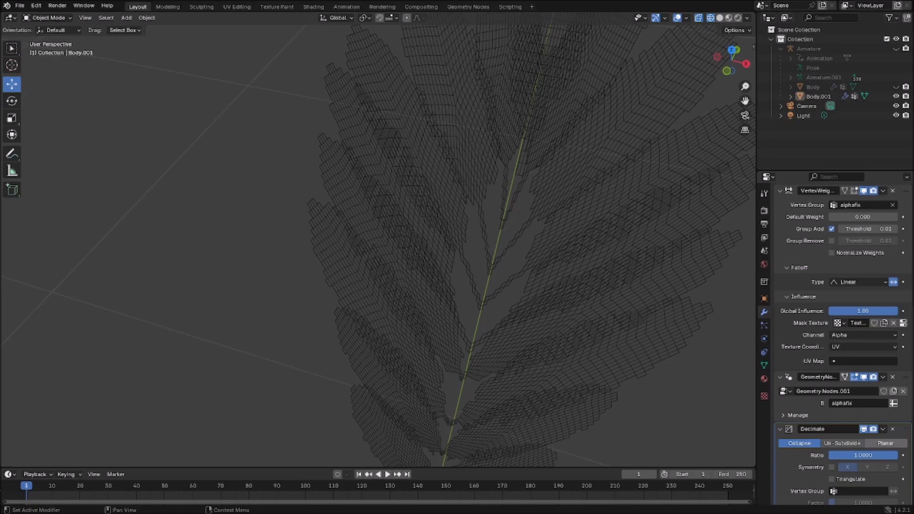
{"action": "left_click", "coordinate": [886, 444]}
{"action": "scroll", "coordinate": [881, 436], "scroll_direction": "down", "scroll_amount": 2}
Add a second Decimate modifier to Body.001.
{"action": "scroll", "coordinate": [878, 423], "scroll_direction": "up", "scroll_amount": 13}
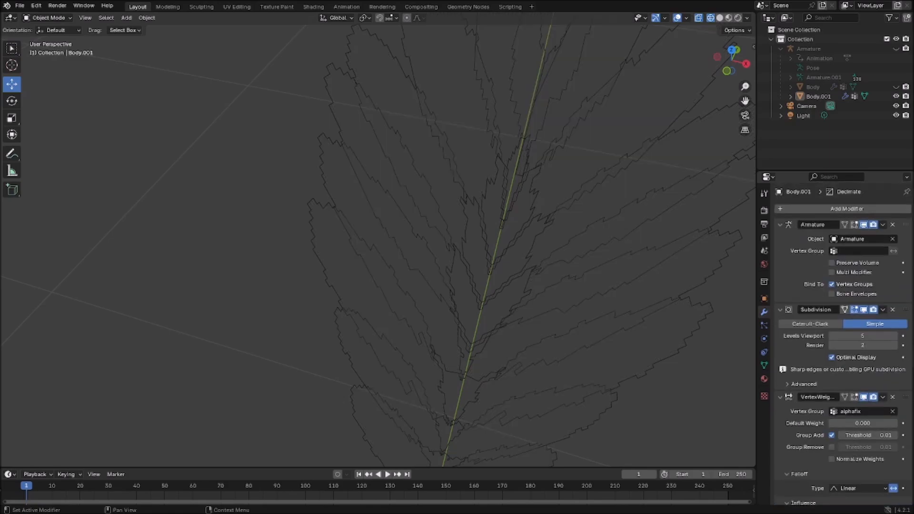
{"action": "left_click", "coordinate": [836, 210]}
{"action": "key", "text": "space"}
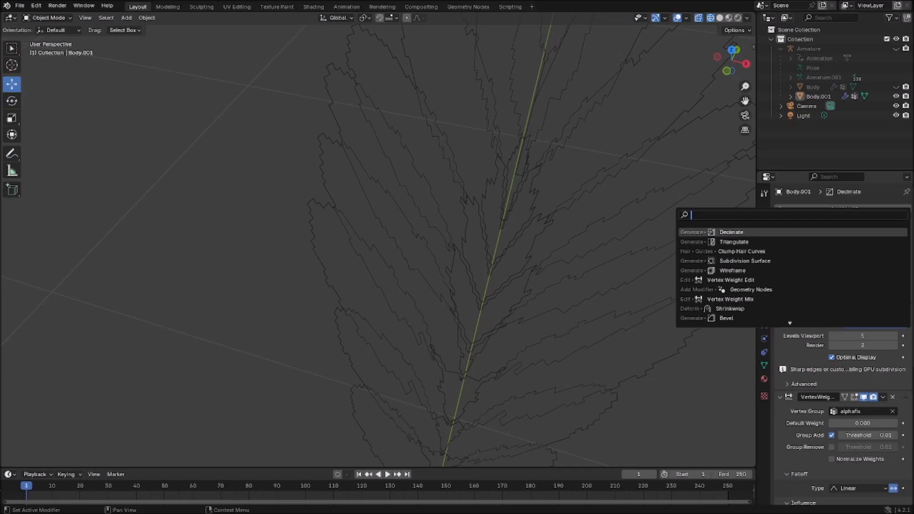
{"action": "key", "text": "Return"}
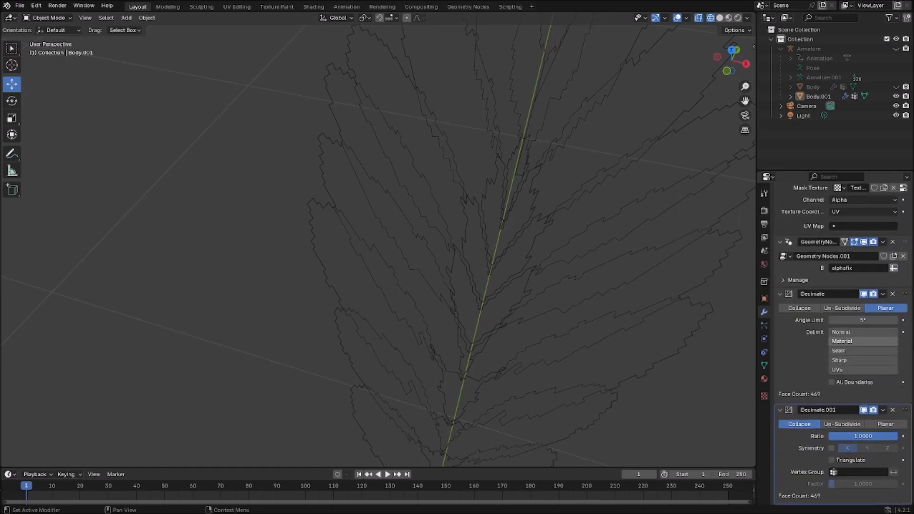
Enable X symmetry on the second Decimate modifier, set its ratio to 0.05, and check the simplified feather outlines.
{"action": "scroll", "coordinate": [378, 245], "scroll_direction": "down", "scroll_amount": 4}
{"action": "middle_click_drag", "start_coordinate": [379, 246], "coordinate": [419, 224]}
{"action": "scroll", "coordinate": [381, 245], "scroll_direction": "down", "scroll_amount": 4}
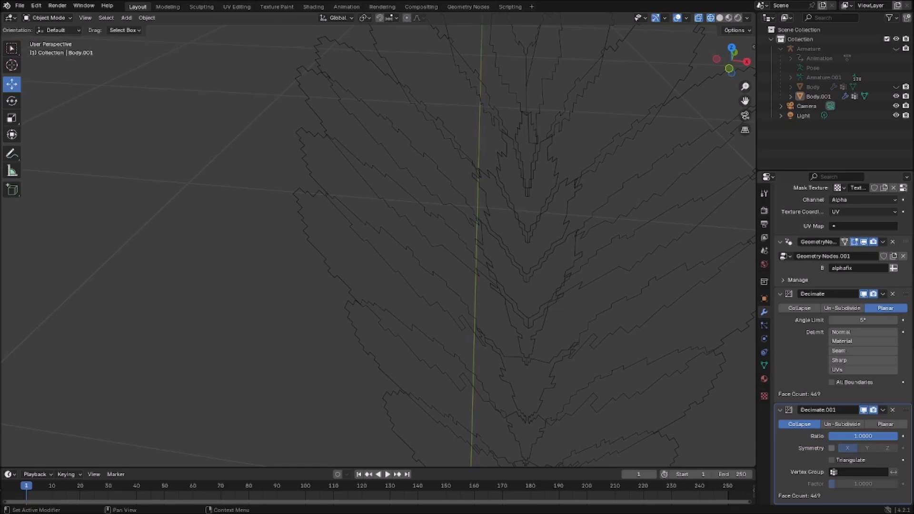
{"action": "left_click", "coordinate": [833, 448]}
{"action": "left_click", "coordinate": [863, 436]}
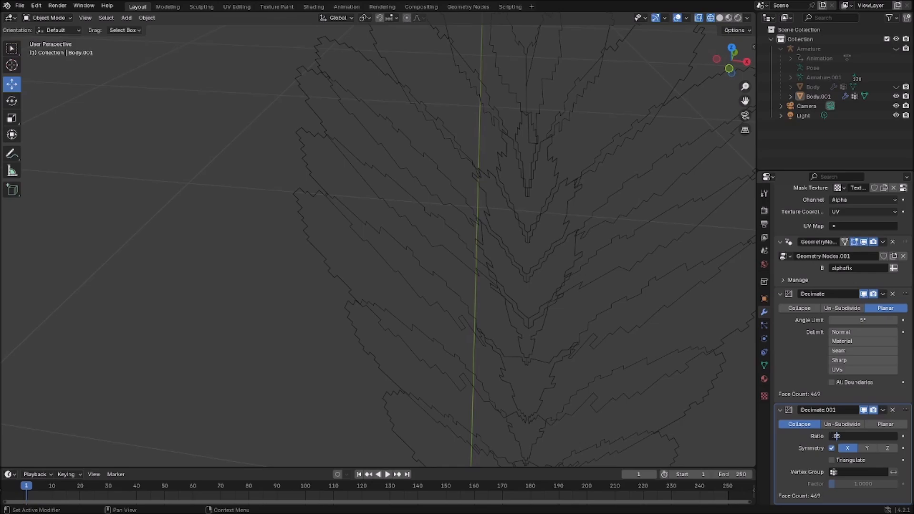
{"action": "key", "text": "Return"}
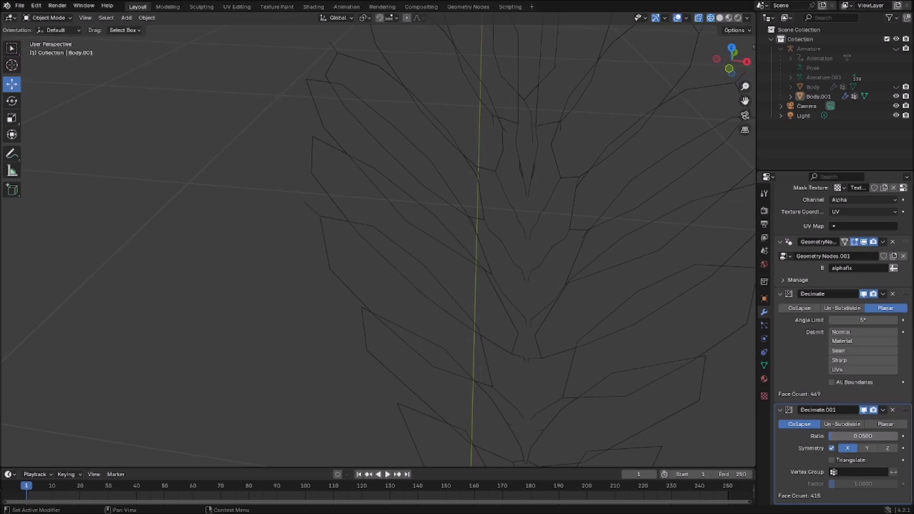
{"action": "mouse_move", "coordinate": [476, 257]}
{"action": "middle_mouse_down"}
{"action": "mouse_move", "coordinate": [453, 248]}
{"action": "mouse_move", "coordinate": [462, 238]}
{"action": "mouse_move", "coordinate": [462, 264]}
{"action": "middle_mouse_up"}
{"action": "scroll", "coordinate": [452, 248], "scroll_direction": "down", "scroll_amount": 5}
{"action": "scroll", "coordinate": [462, 265], "scroll_direction": "up", "scroll_amount": 3}
{"action": "scroll", "coordinate": [453, 257], "scroll_direction": "up", "scroll_amount": 2}
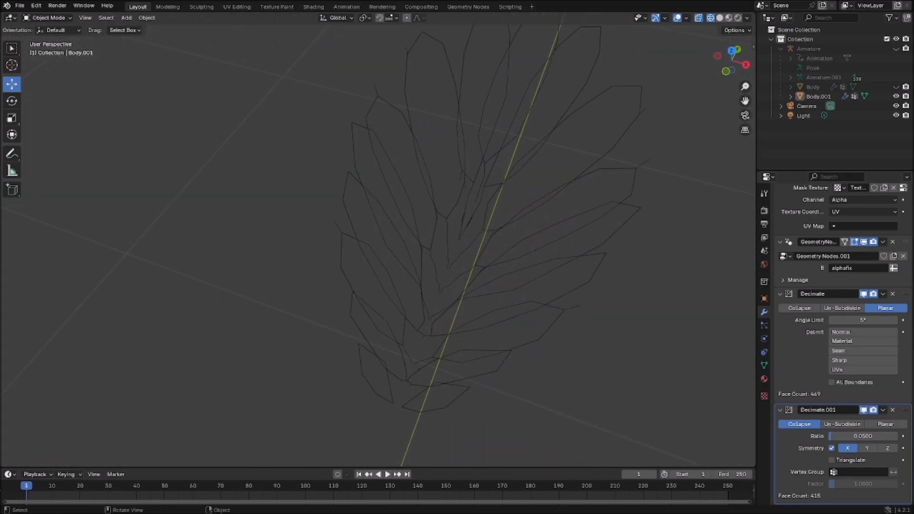
Add a Triangulate modifier to Body.001 and view the triangulated feathers.
{"action": "scroll", "coordinate": [843, 334], "scroll_direction": "up", "scroll_amount": 15}
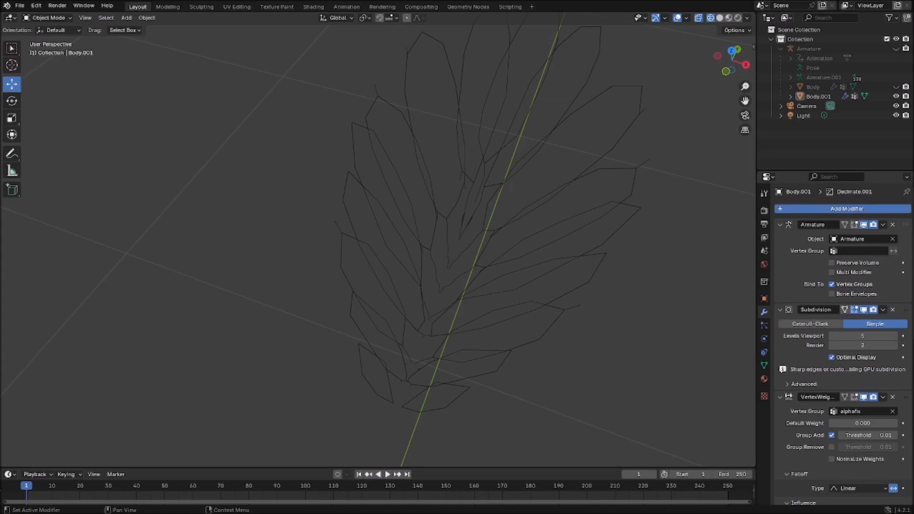
{"action": "left_click", "coordinate": [781, 209]}
{"action": "left_click", "coordinate": [781, 196]}
{"action": "type", "text": "t"}
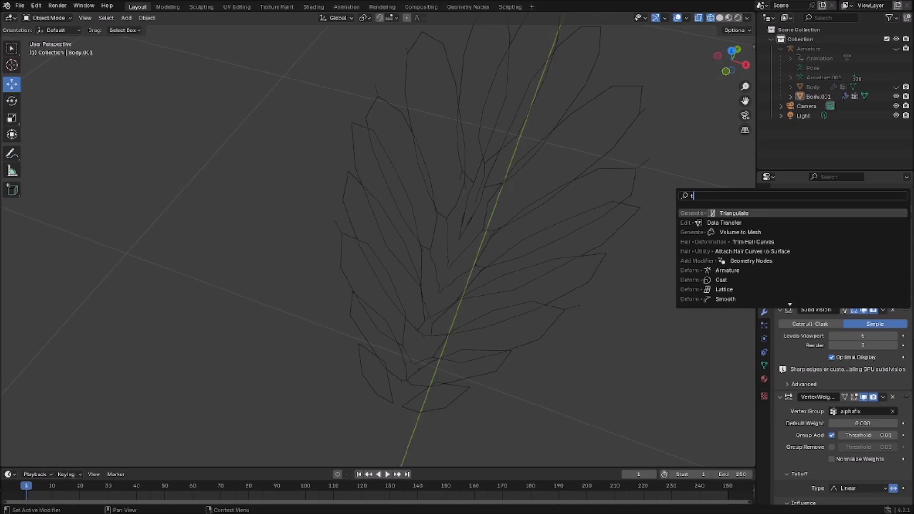
{"action": "key", "text": "Return"}
{"action": "middle_click_drag", "start_coordinate": [410, 247], "coordinate": [455, 231]}
{"action": "scroll", "coordinate": [425, 241], "scroll_direction": "down", "scroll_amount": 4}
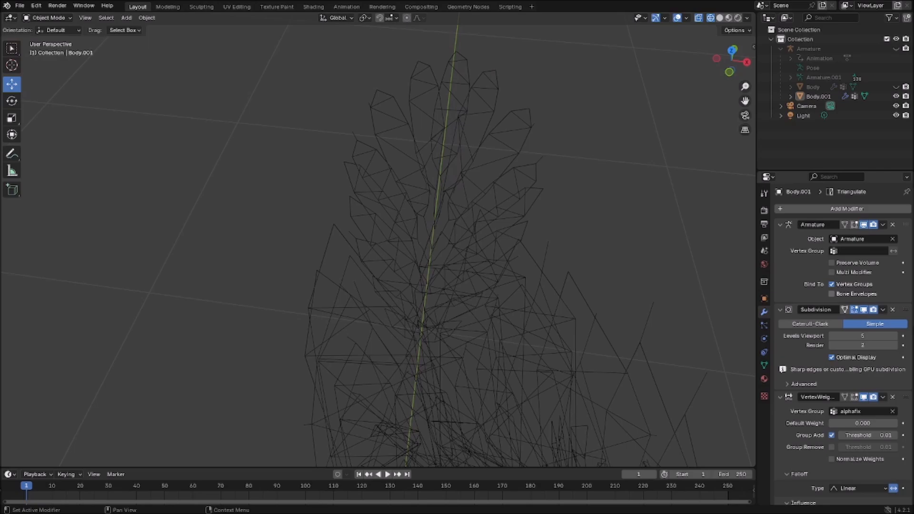
Apply the Subdivision, Vertex Weight Edit and Geometry Nodes modifiers on Body.001, leaving the Armature modifier in place.
{"action": "left_click", "coordinate": [883, 225]}
{"action": "left_click", "coordinate": [883, 310]}
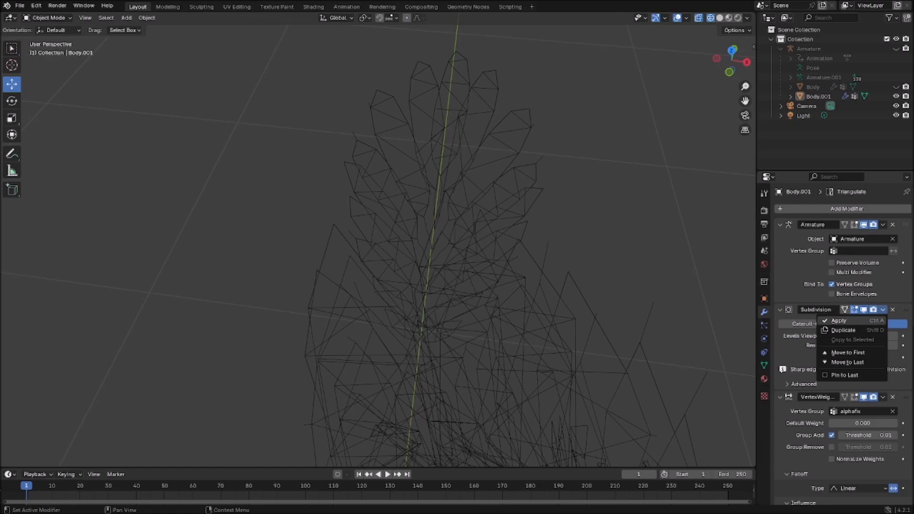
{"action": "left_click", "coordinate": [839, 321]}
{"action": "left_click", "coordinate": [884, 310]}
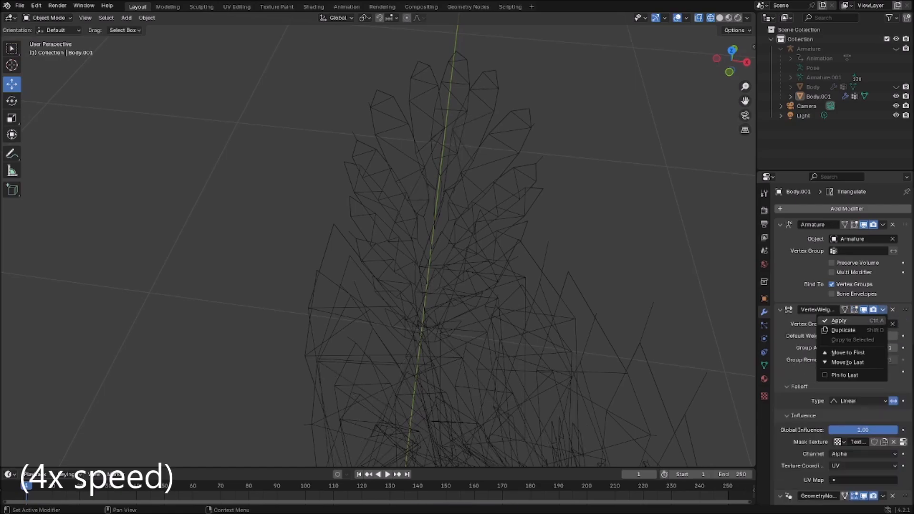
{"action": "left_click", "coordinate": [839, 321]}
{"action": "left_click", "coordinate": [884, 309]}
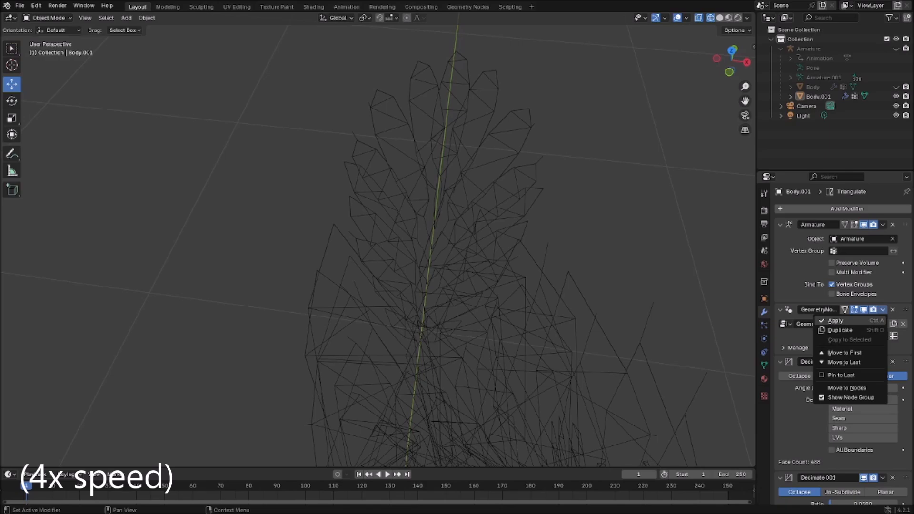
{"action": "left_click", "coordinate": [836, 320]}
Apply both Decimate modifiers and the Triangulate modifier on Body.001.
{"action": "left_click", "coordinate": [883, 310]}
{"action": "left_click", "coordinate": [840, 320]}
{"action": "left_click", "coordinate": [884, 310]}
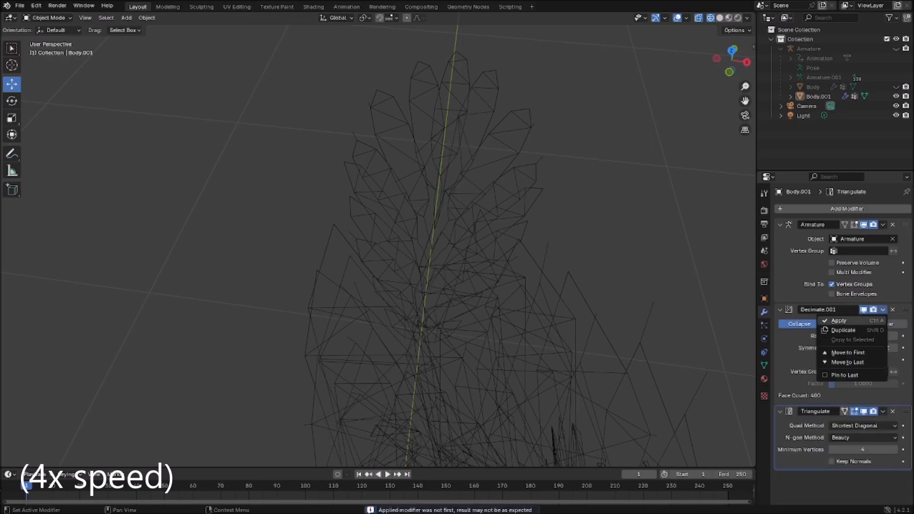
{"action": "left_click", "coordinate": [839, 321]}
{"action": "left_click", "coordinate": [883, 310]}
{"action": "left_click", "coordinate": [840, 320]}
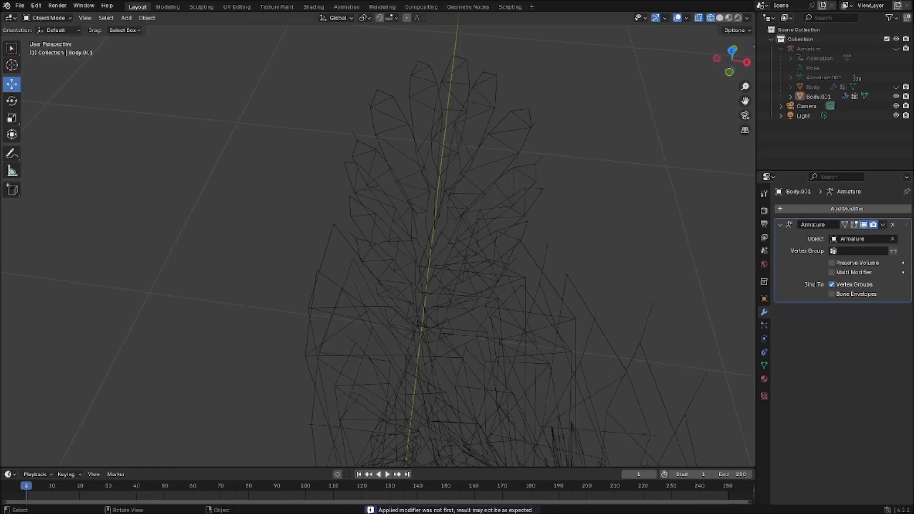
Switch Body.001 from Object Mode to Edit Mode.
{"action": "middle_click_drag", "start_coordinate": [428, 267], "coordinate": [386, 266]}
{"action": "left_click", "coordinate": [48, 17]}
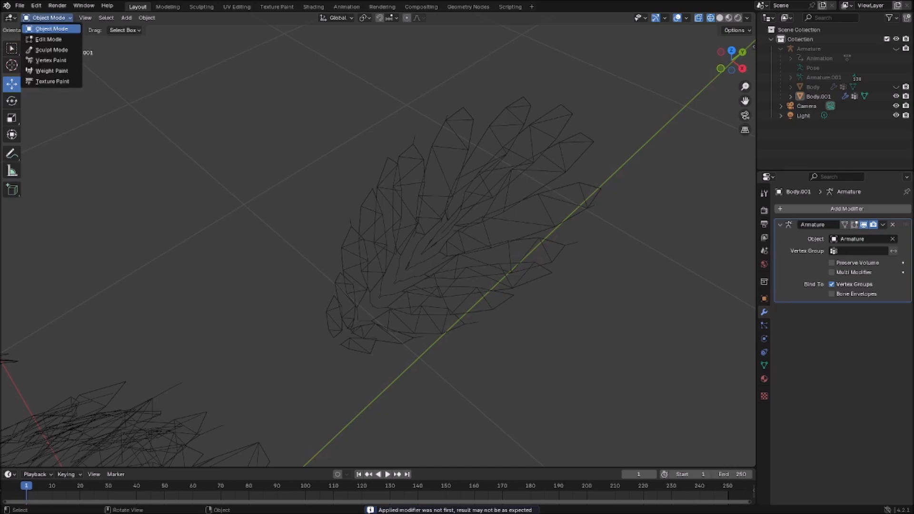
{"action": "left_click", "coordinate": [47, 39]}
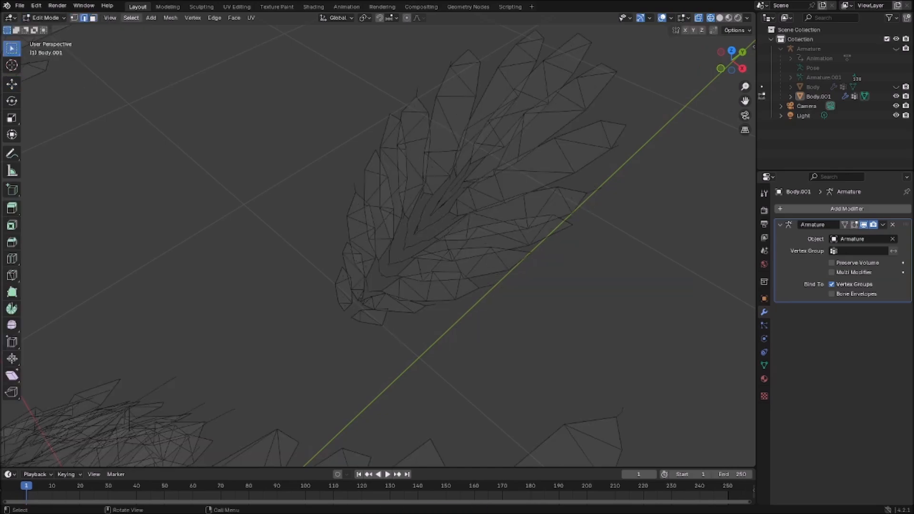
Select all loose geometry in the feather mesh and delete its edges.
{"action": "left_click", "coordinate": [131, 17]}
{"action": "mouse_move", "coordinate": [157, 147]}
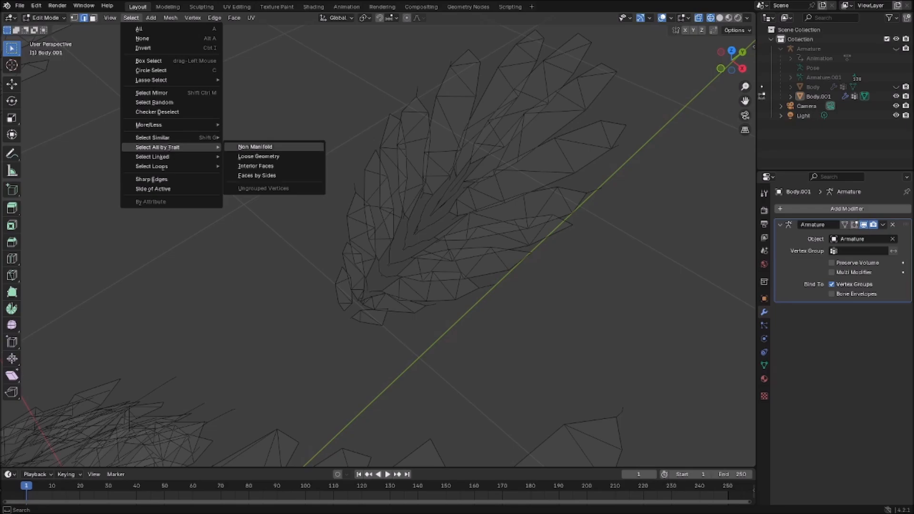
{"action": "left_click", "coordinate": [258, 156]}
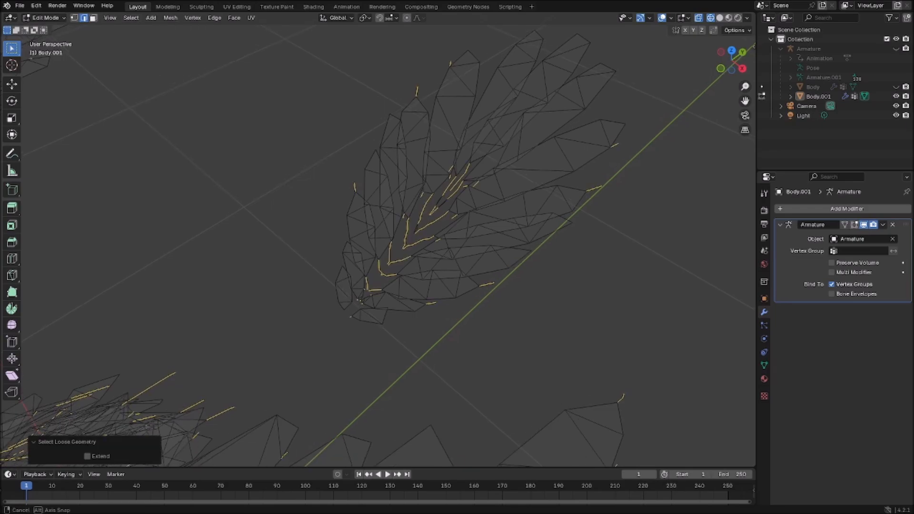
{"action": "key", "text": "x"}
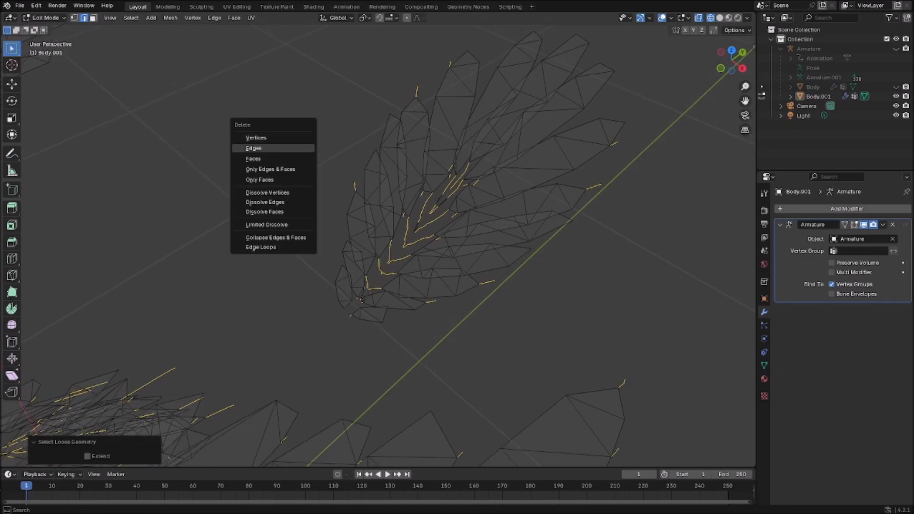
{"action": "left_click", "coordinate": [258, 149]}
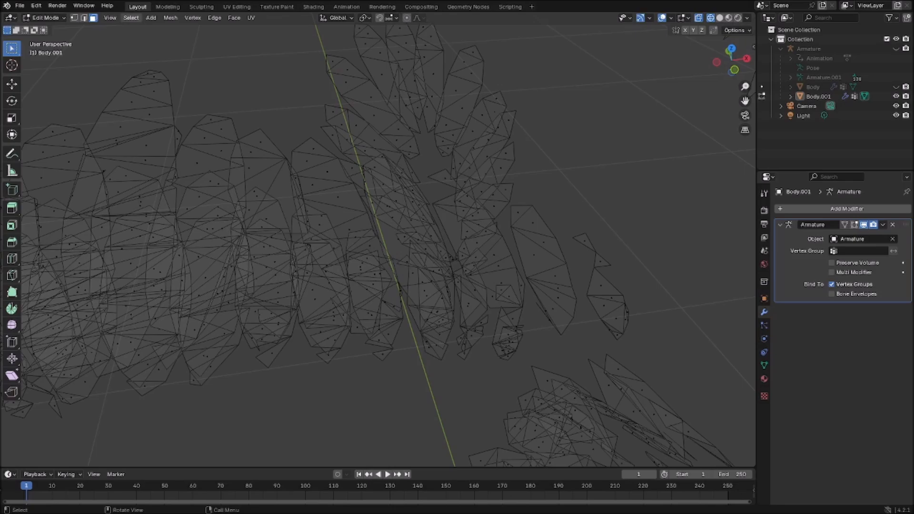
Select all loose geometry in the feather mesh by trait again and delete the selected faces.
{"action": "left_click", "coordinate": [131, 18]}
{"action": "mouse_move", "coordinate": [190, 147]}
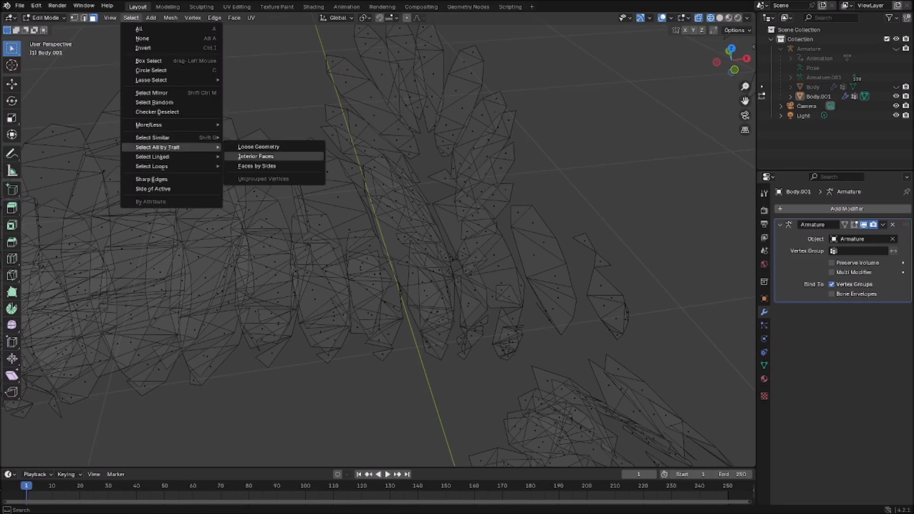
{"action": "left_click", "coordinate": [259, 146]}
{"action": "middle_click_drag", "start_coordinate": [259, 146], "coordinate": [362, 138]}
{"action": "scroll", "coordinate": [388, 245], "scroll_direction": "down", "scroll_amount": 5}
{"action": "middle_click_drag", "start_coordinate": [409, 245], "coordinate": [376, 248]}
{"action": "scroll", "coordinate": [388, 246], "scroll_direction": "up", "scroll_amount": 4}
{"action": "middle_click_drag", "start_coordinate": [388, 305], "coordinate": [343, 219], "text": "shift"}
{"action": "key", "text": "x"}
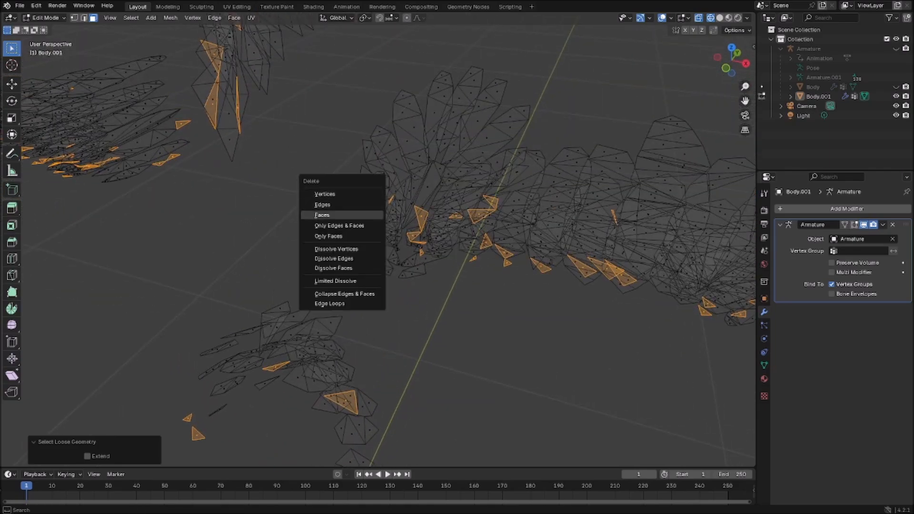
{"action": "left_click", "coordinate": [342, 215]}
Switch Body.001 from Edit Mode back to Object Mode.
{"action": "scroll", "coordinate": [342, 215], "scroll_direction": "down", "scroll_amount": 5}
{"action": "middle_click_drag", "start_coordinate": [342, 215], "coordinate": [268, 258]}
{"action": "scroll", "coordinate": [334, 205], "scroll_direction": "up", "scroll_amount": 5}
{"action": "scroll", "coordinate": [268, 259], "scroll_direction": "up", "scroll_amount": 2}
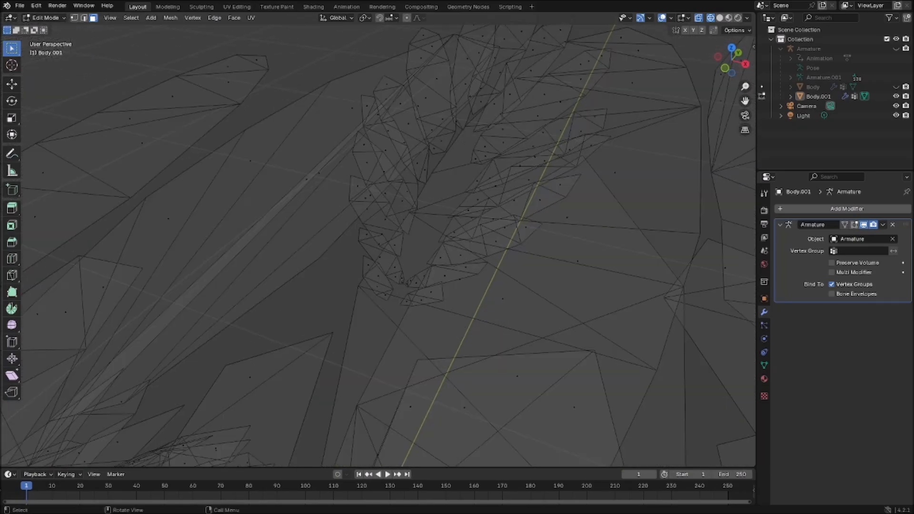
{"action": "scroll", "coordinate": [268, 258], "scroll_direction": "down", "scroll_amount": 2}
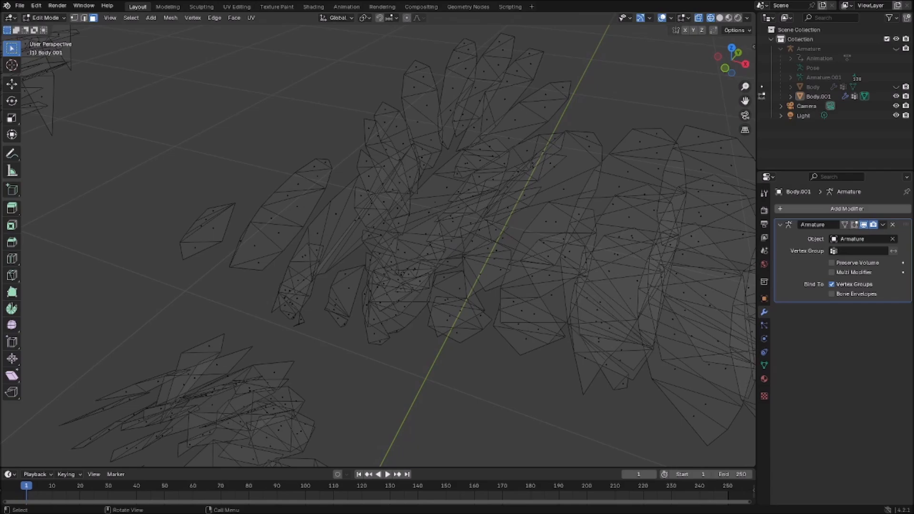
{"action": "middle_click_drag", "start_coordinate": [269, 258], "coordinate": [316, 257]}
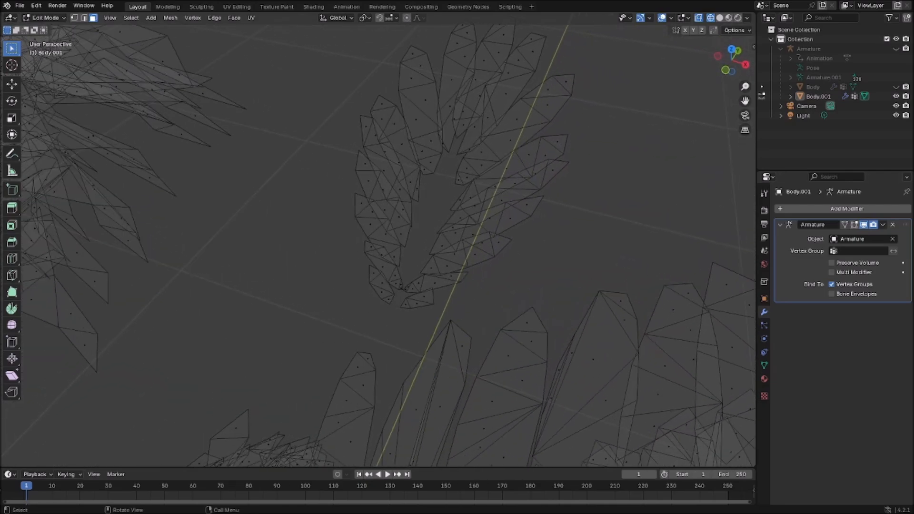
{"action": "scroll", "coordinate": [316, 256], "scroll_direction": "down", "scroll_amount": 4}
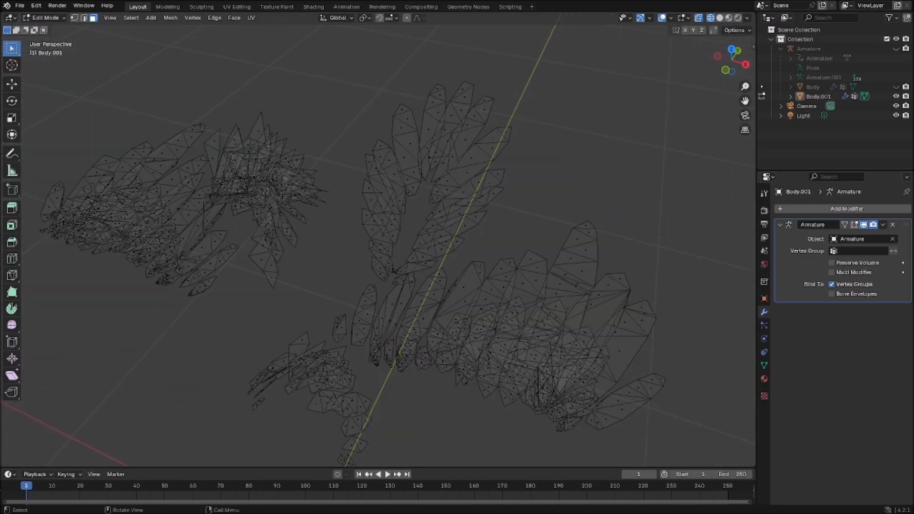
{"action": "left_click", "coordinate": [45, 18]}
{"action": "left_click", "coordinate": [51, 29]}
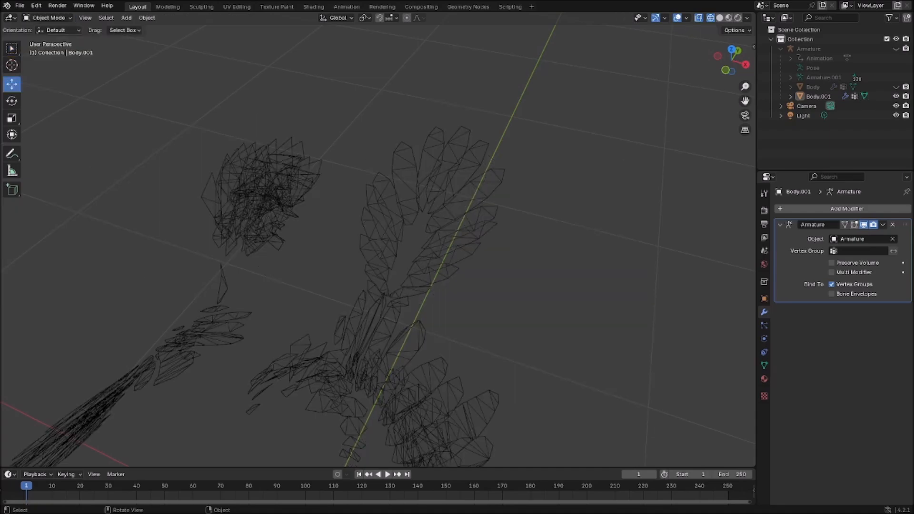
{"action": "middle_click_drag", "start_coordinate": [267, 200], "coordinate": [262, 172]}
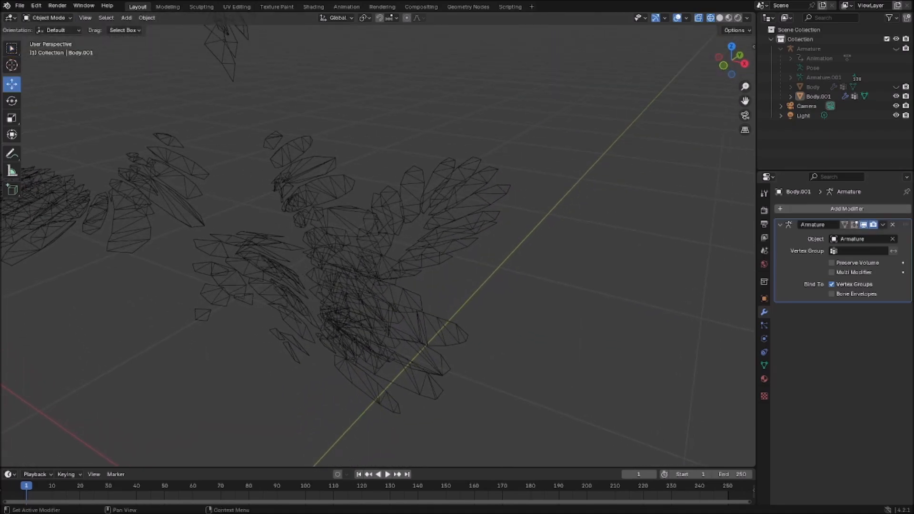
{"action": "left_click", "coordinate": [764, 365]}
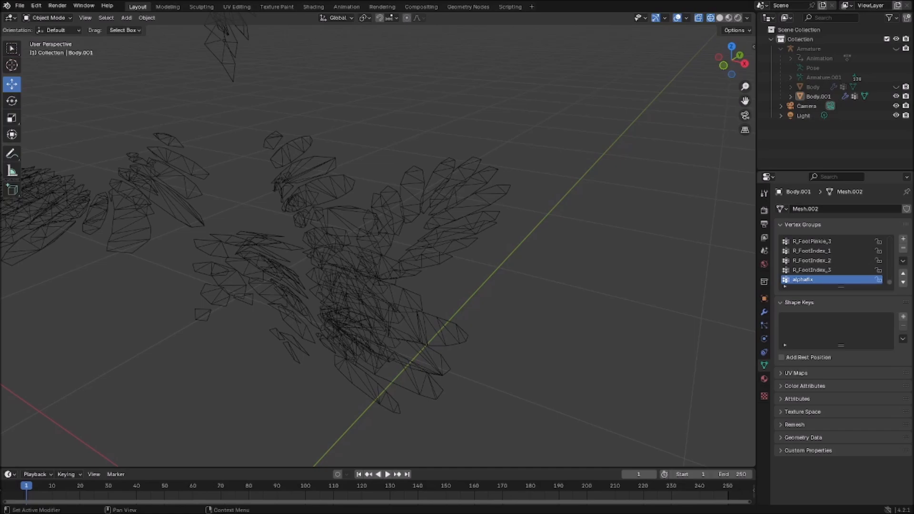
{"action": "left_click", "coordinate": [903, 261]}
{"action": "left_click", "coordinate": [765, 299]}
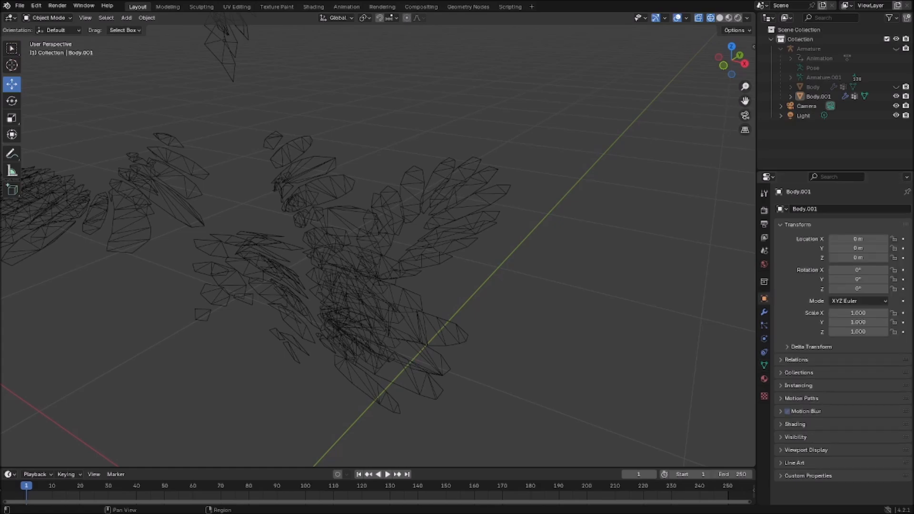
Unhide the Body object, join the feather mesh Body.001 into it, and clear the selection.
{"action": "left_click", "coordinate": [896, 86]}
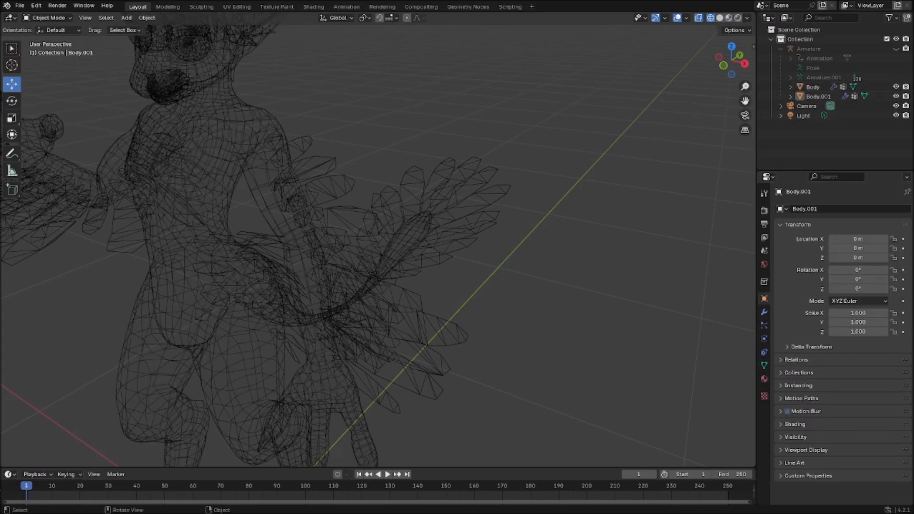
{"action": "left_click", "coordinate": [421, 313]}
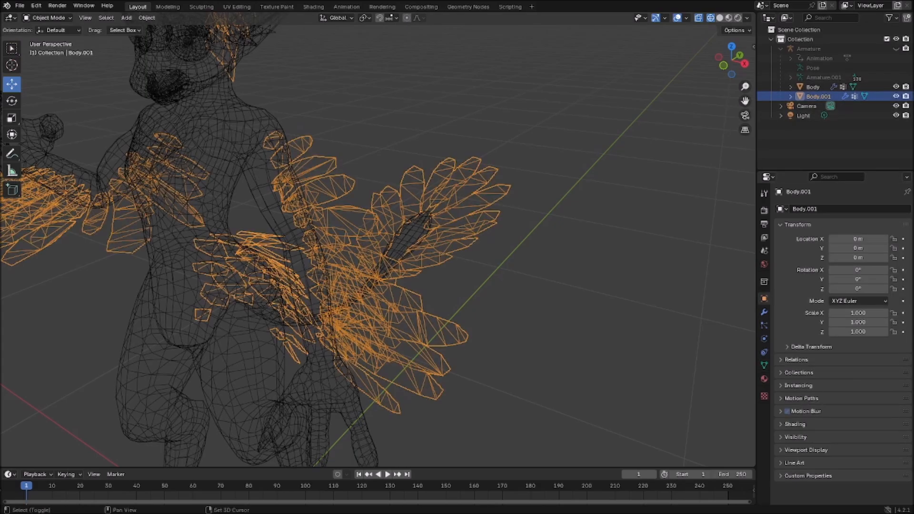
{"action": "left_click", "coordinate": [171, 147], "text": "shift"}
{"action": "right_click", "coordinate": [171, 147]}
{"action": "left_click", "coordinate": [170, 147]}
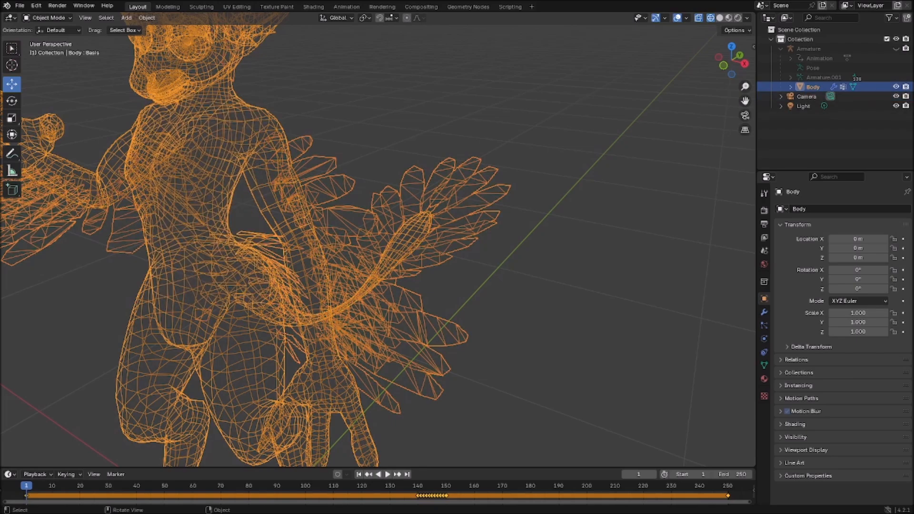
{"action": "left_click", "coordinate": [548, 238]}
Switch the viewport to Material Preview shading and play the animation.
{"action": "middle_click_drag", "start_coordinate": [548, 238], "coordinate": [551, 247]}
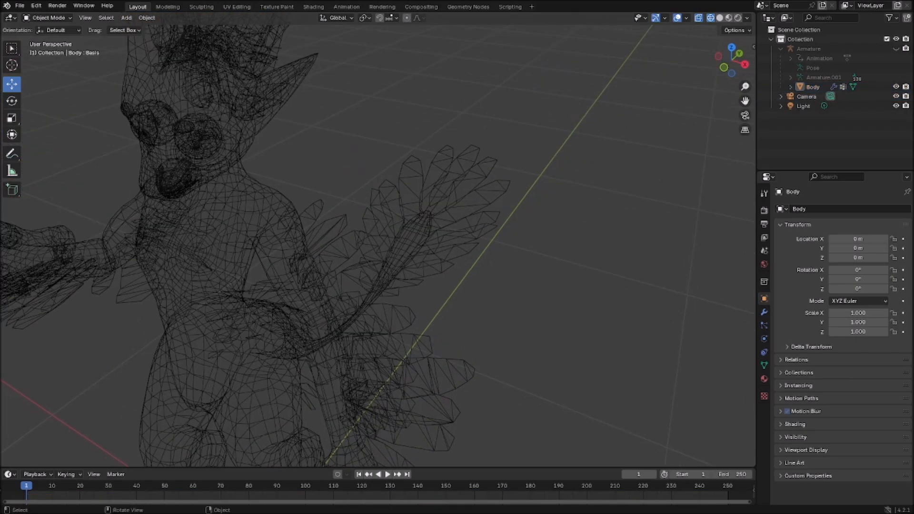
{"action": "left_click", "coordinate": [729, 17]}
{"action": "scroll", "coordinate": [377, 238], "scroll_direction": "down", "scroll_amount": 5}
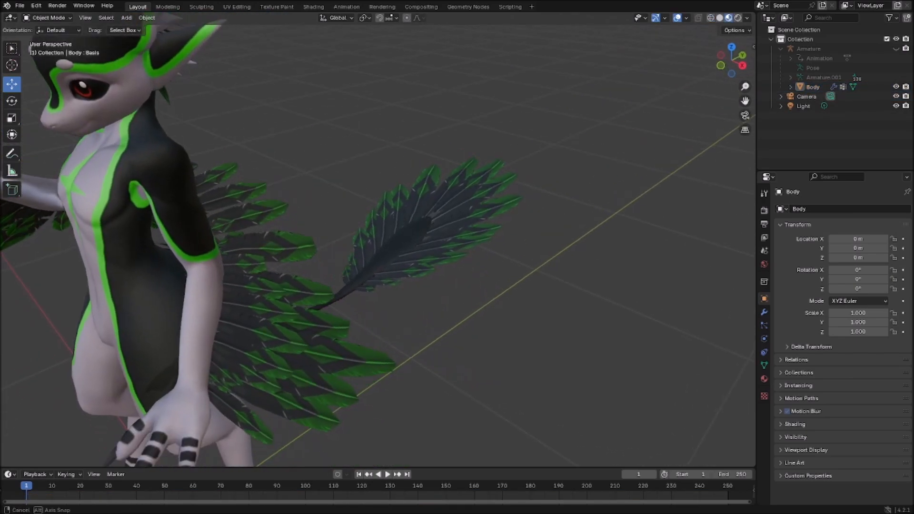
{"action": "key", "text": "F3"}
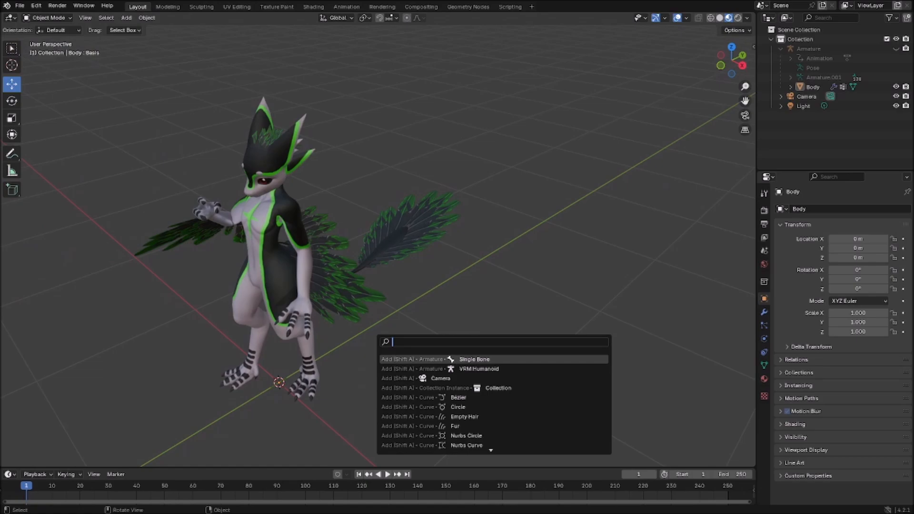
{"action": "key", "text": "Escape"}
{"action": "key", "text": "space"}
Examine the character's tail, arm and hip feathers from all sides while the animation plays.
{"action": "middle_click_drag", "start_coordinate": [379, 344], "coordinate": [305, 344]}
{"action": "scroll", "coordinate": [376, 247], "scroll_direction": "up", "scroll_amount": 5}
{"action": "middle_click_drag", "start_coordinate": [376, 247], "coordinate": [492, 295]}
{"action": "scroll", "coordinate": [440, 275], "scroll_direction": "up", "scroll_amount": 2}
{"action": "scroll", "coordinate": [493, 296], "scroll_direction": "down", "scroll_amount": 6}
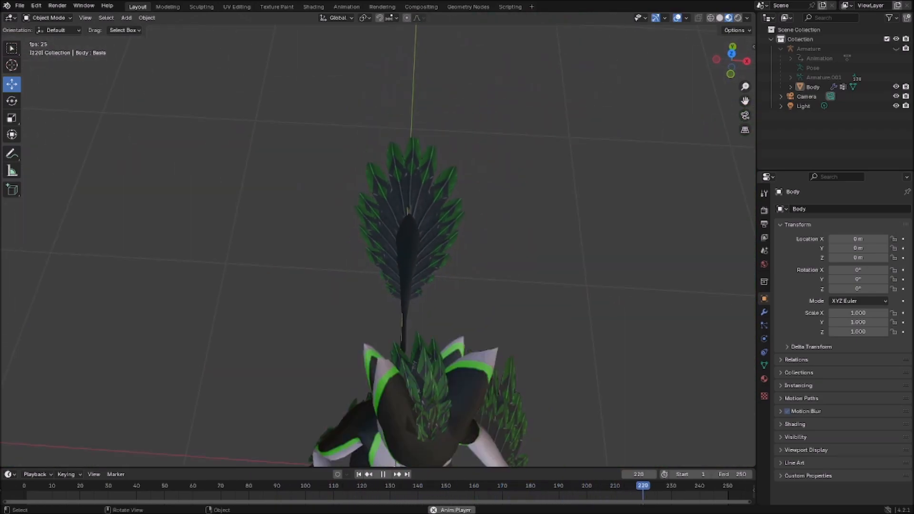
{"action": "scroll", "coordinate": [493, 295], "scroll_direction": "up", "scroll_amount": 3}
{"action": "middle_click_drag", "start_coordinate": [492, 295], "coordinate": [359, 272]}
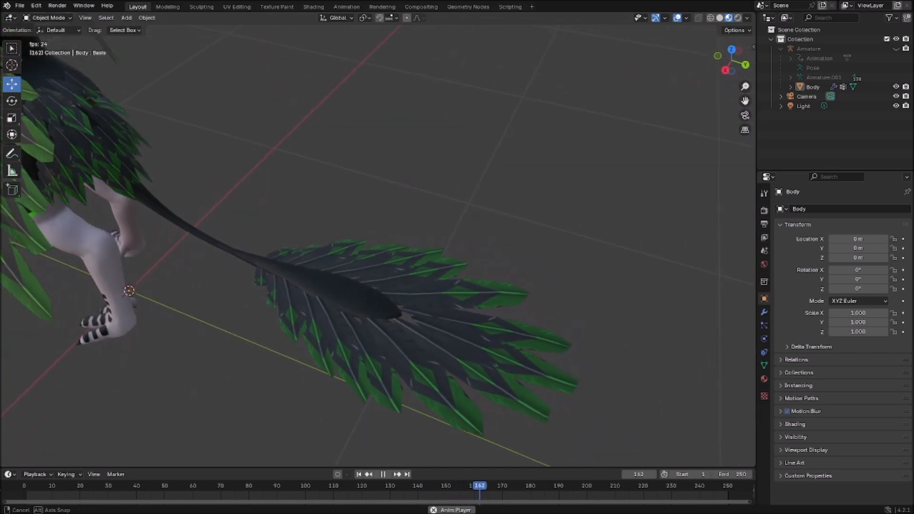
{"action": "left_click_drag", "start_coordinate": [746, 101], "coordinate": [913, 167]}
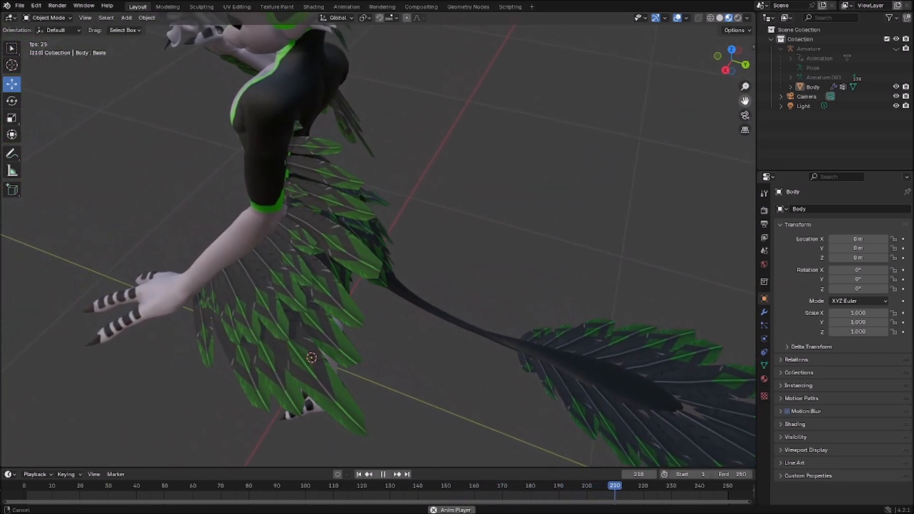
{"action": "scroll", "coordinate": [378, 246], "scroll_direction": "up", "scroll_amount": 3}
{"action": "middle_click_drag", "start_coordinate": [378, 247], "coordinate": [266, 248]}
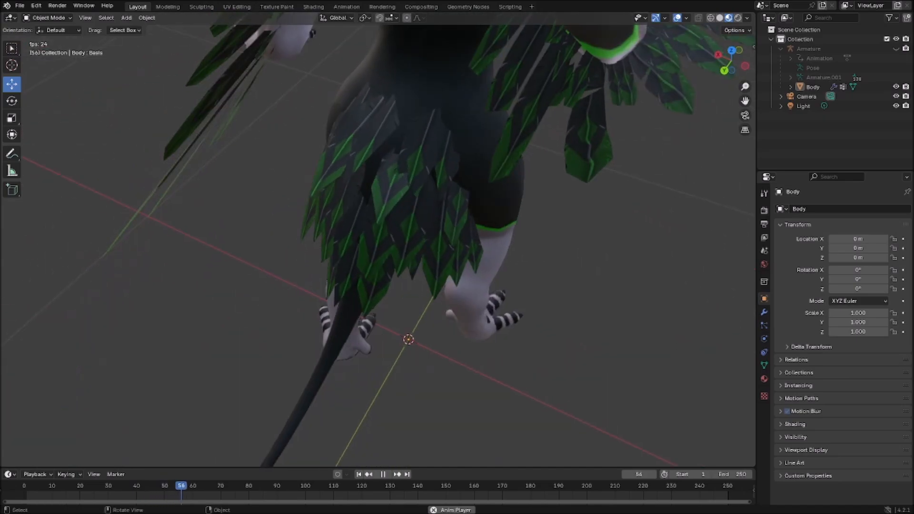
{"action": "scroll", "coordinate": [378, 246], "scroll_direction": "up", "scroll_amount": 7}
{"action": "scroll", "coordinate": [378, 246], "scroll_direction": "down", "scroll_amount": 4}
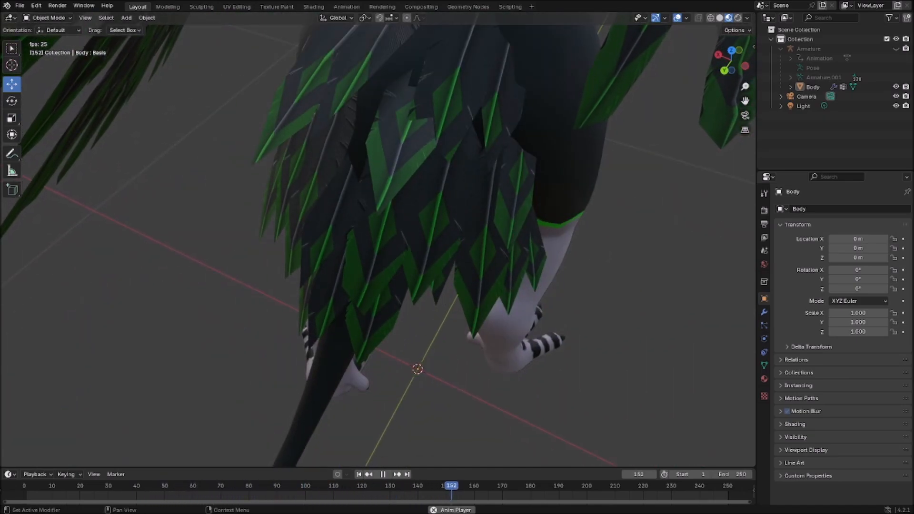
{"action": "middle_click_drag", "start_coordinate": [476, 267], "coordinate": [326, 244]}
{"action": "scroll", "coordinate": [326, 244], "scroll_direction": "down", "scroll_amount": 6}
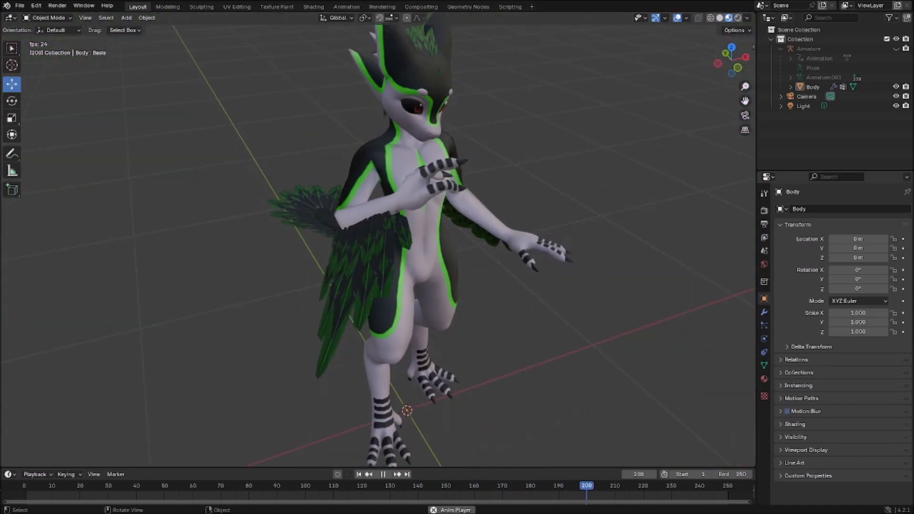
{"action": "middle_click_drag", "start_coordinate": [409, 238], "coordinate": [324, 252]}
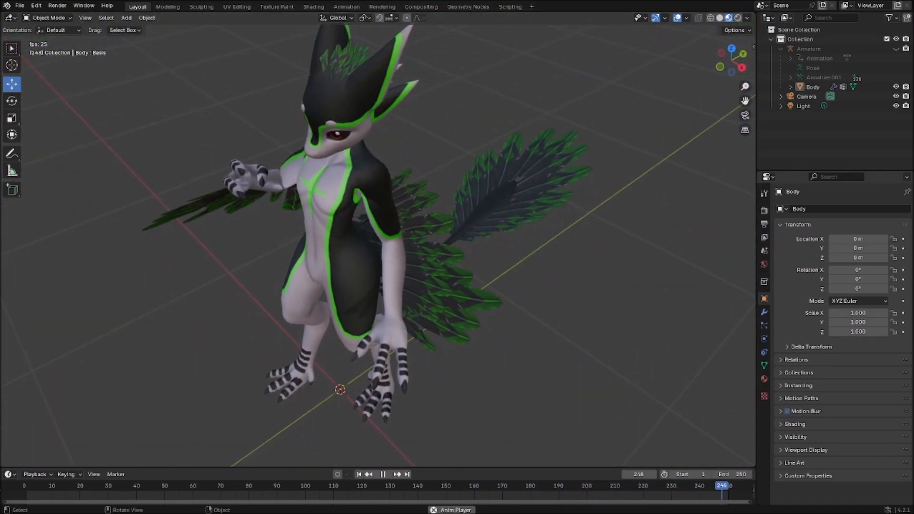